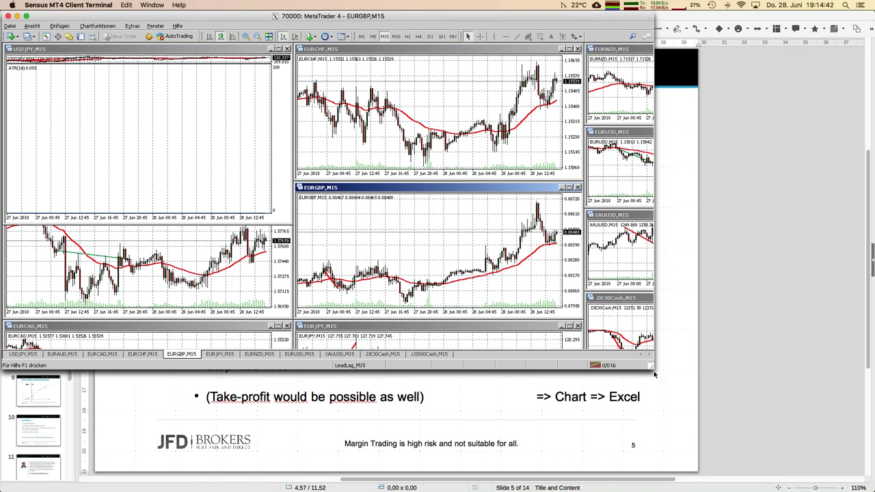
# Enlarge the trading window, maximize the EURGBP chart and show it zoomed in on the H1 timeframe
pyautogui.moveTo(653, 369); pyautogui.dragTo(711, 458)
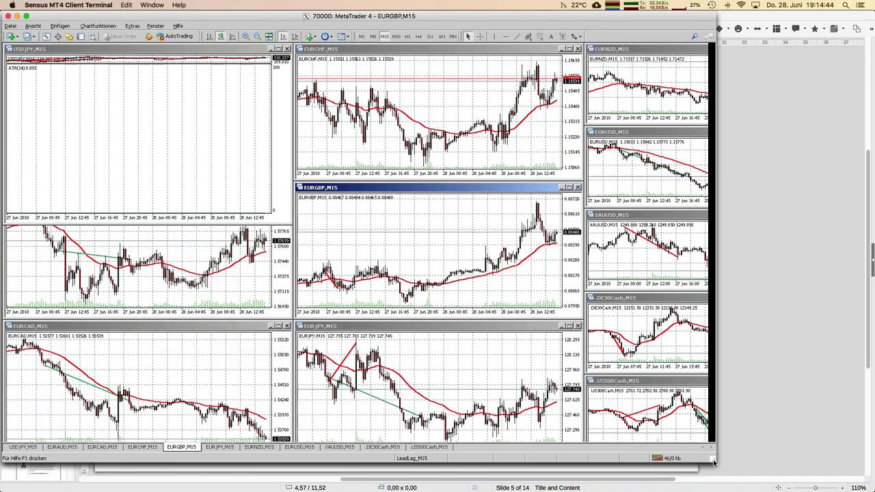
pyautogui.click(569, 188)
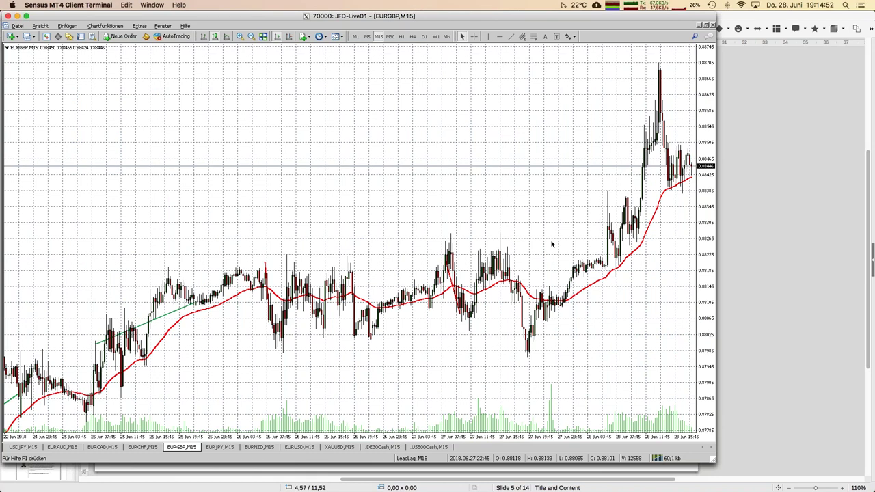
pyautogui.click(402, 36)
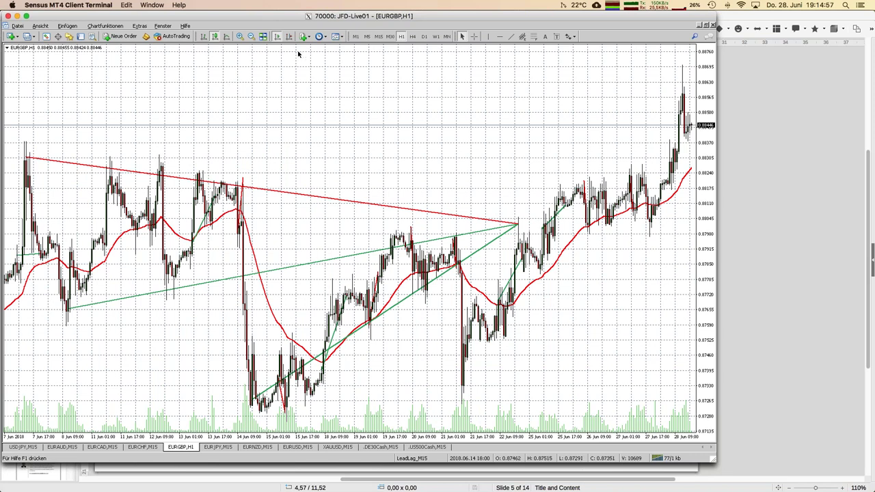
pyautogui.click(238, 36)
pyautogui.click(239, 36)
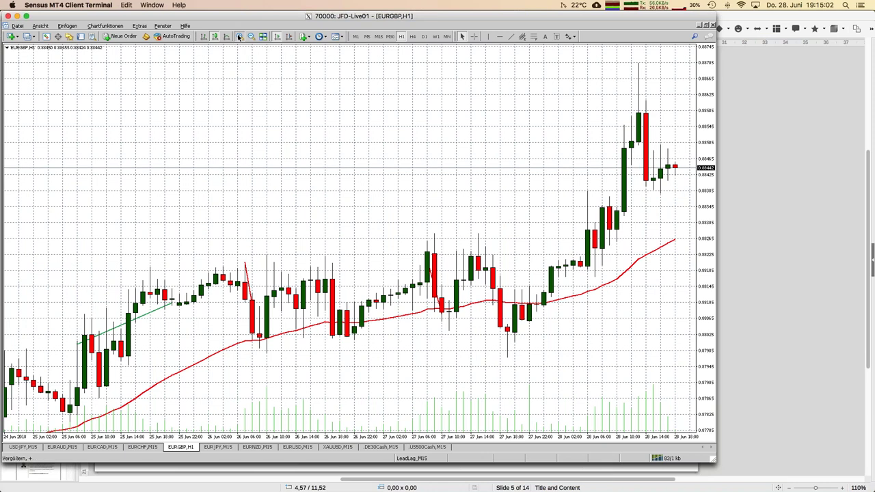
pyautogui.click(239, 37)
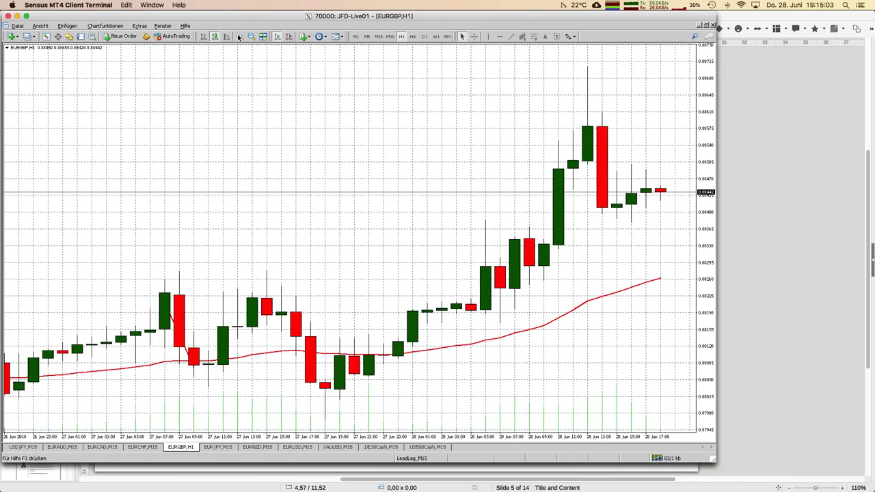
# Mark the trade entry with a vertical line at 27 Jun 2018 09:00 and a horizontal line at that candle's open, 0.88227
pyautogui.click(489, 38)
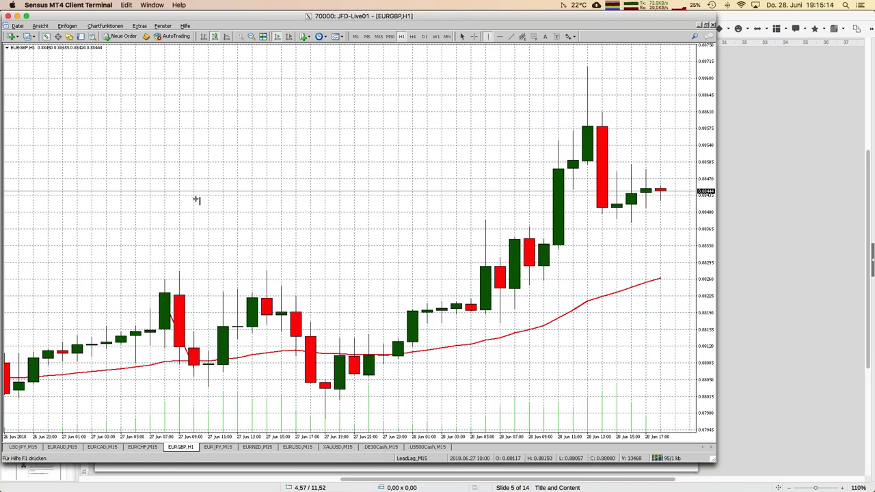
pyautogui.click(179, 231)
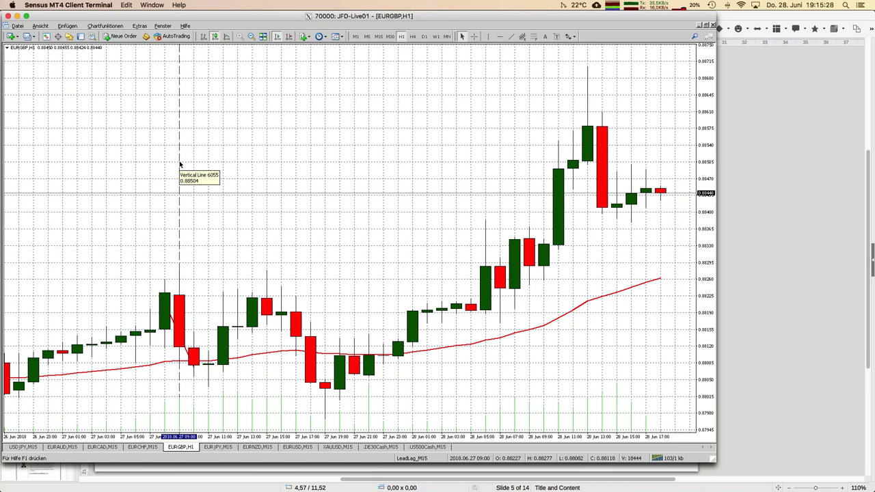
pyautogui.click(498, 38)
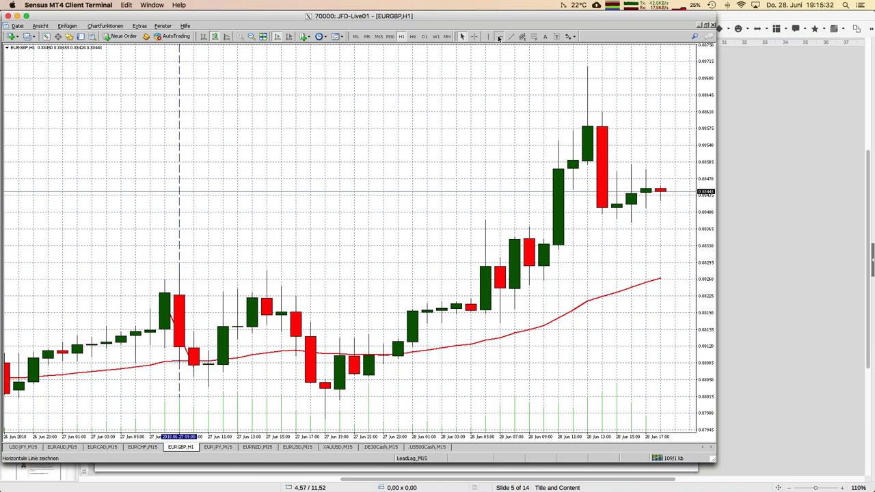
pyautogui.click(186, 294)
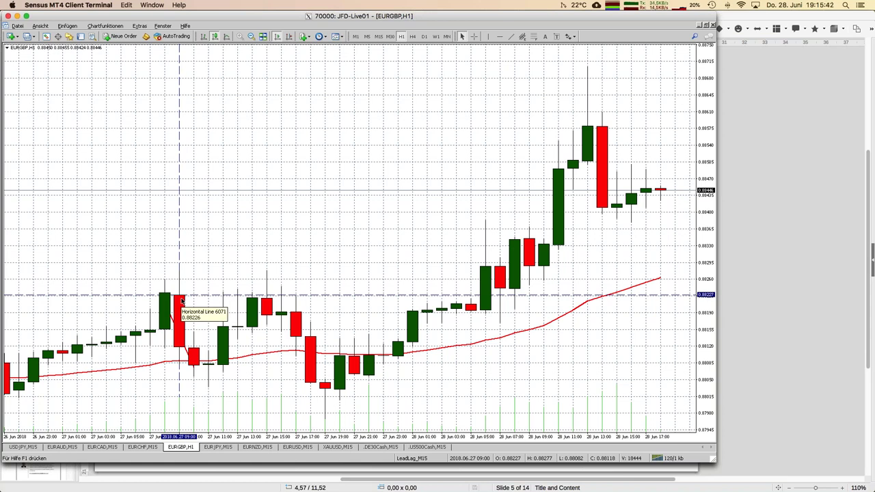
# Mark the trade exit with a vertical line at 27 Jun 2018 21:00 and a horizontal line at that candle's close, 0.88062
pyautogui.click(488, 39)
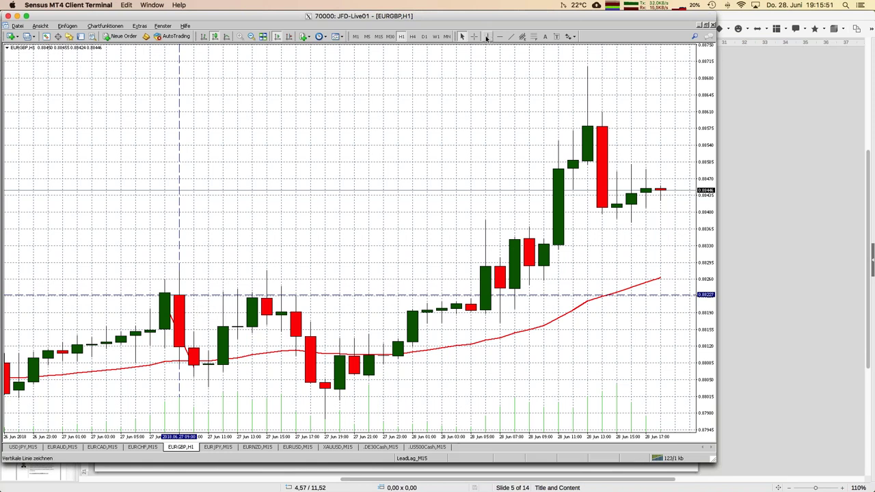
pyautogui.click(355, 258)
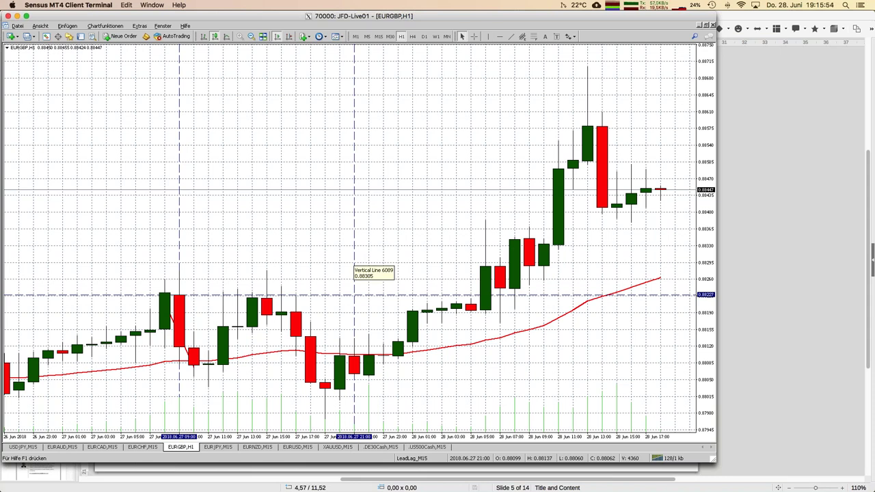
pyautogui.click(500, 37)
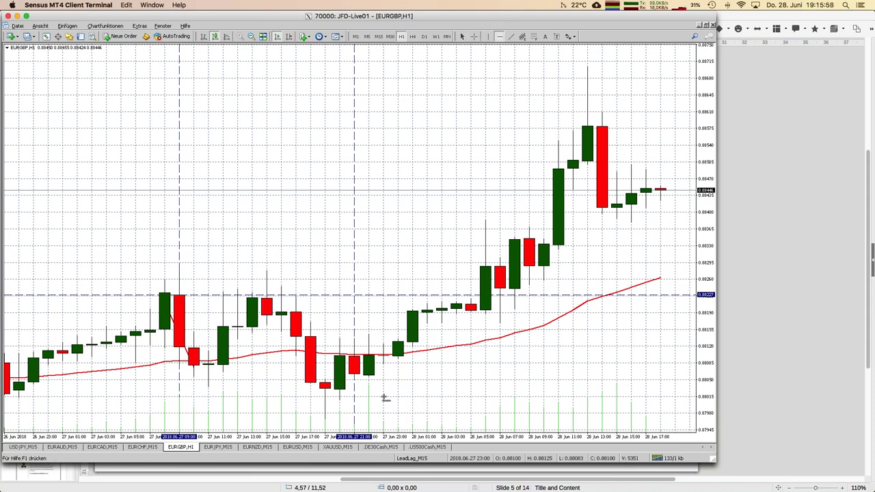
pyautogui.click(366, 374)
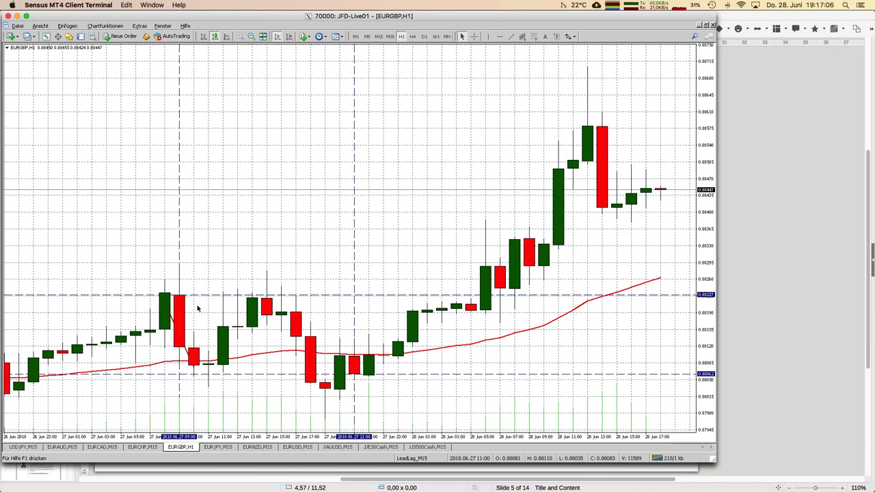
# Draw a trendline from the entry crossing to the exit crossing and add a horizontal line above the entry at about 0.8832
pyautogui.click(512, 36)
pyautogui.moveTo(180, 295); pyautogui.dragTo(350, 373)
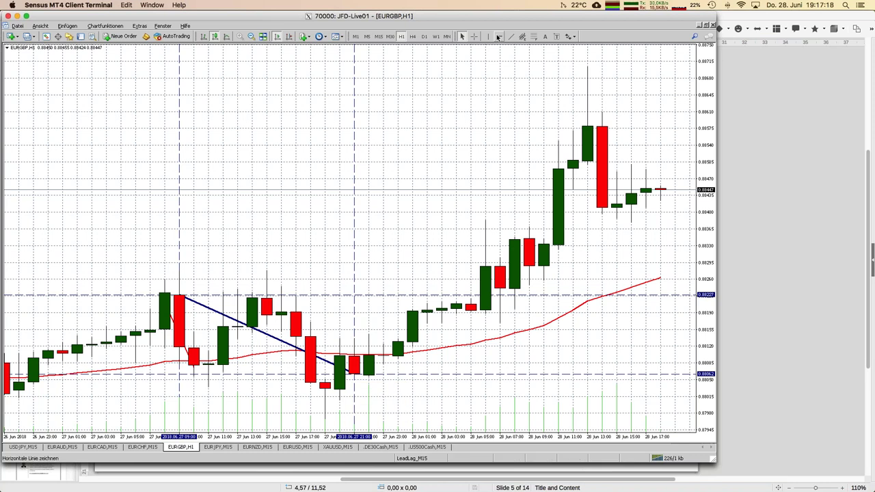
pyautogui.click(217, 251)
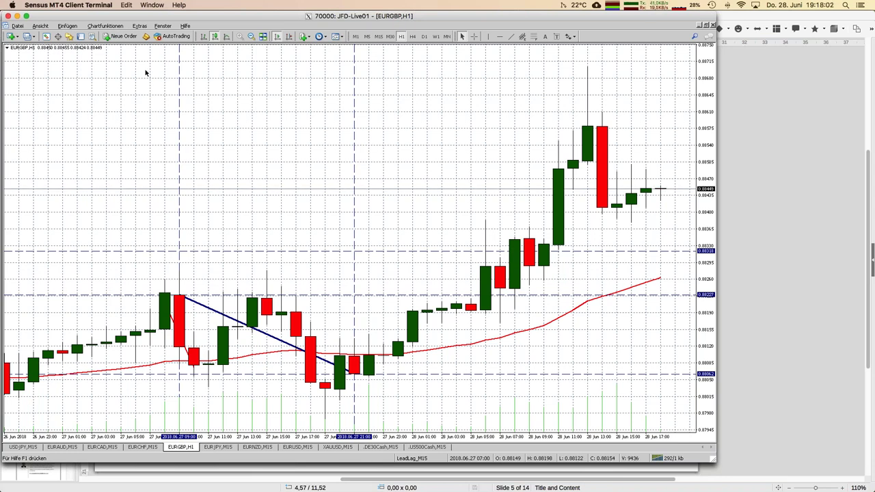
# Switch to LibreOffice, bring up the XAUUSD_TimeToTrade_since2017_1.ods spreadsheet and enlarge its view to 120%
pyautogui.moveTo(5, 363)
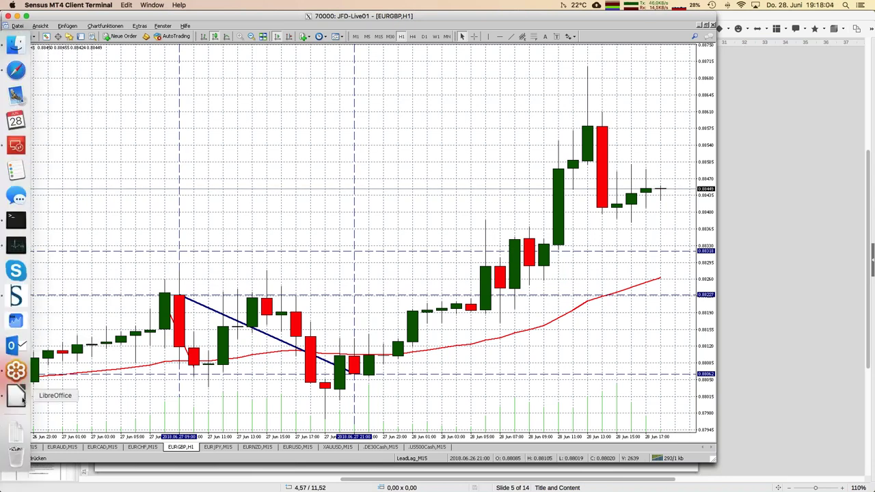
pyautogui.click(16, 370)
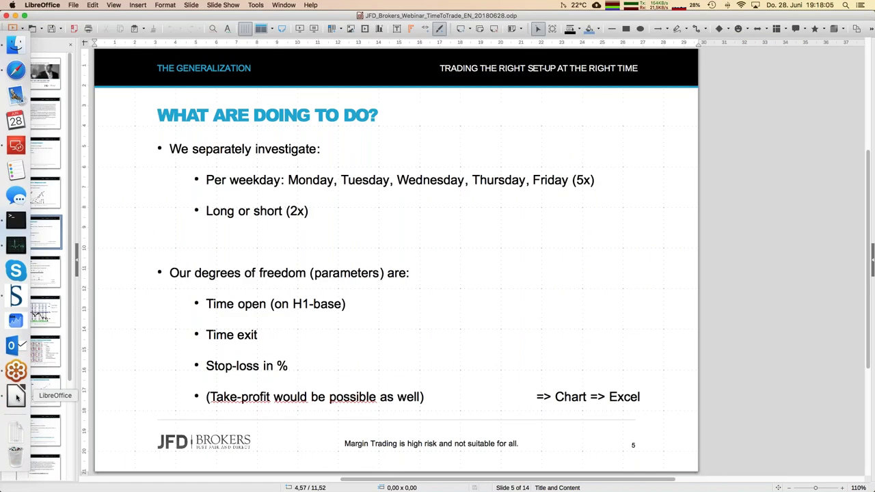
pyautogui.click(284, 5)
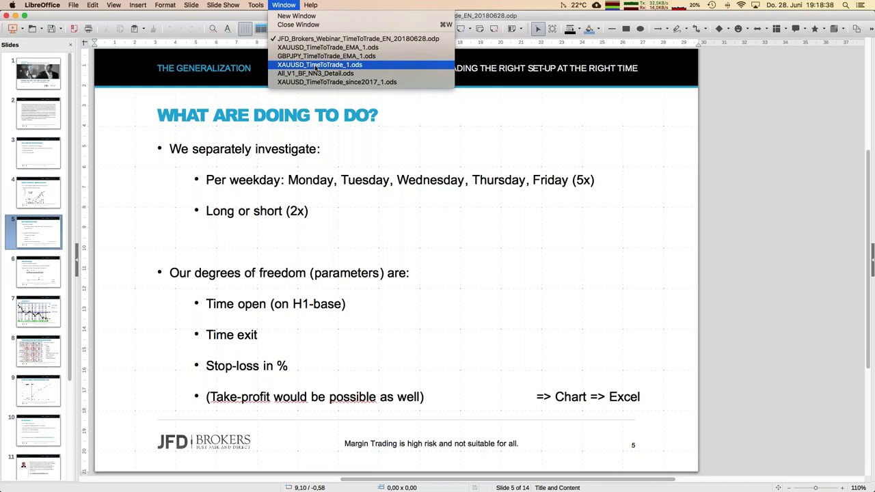
pyautogui.click(316, 64)
pyautogui.click(273, 6)
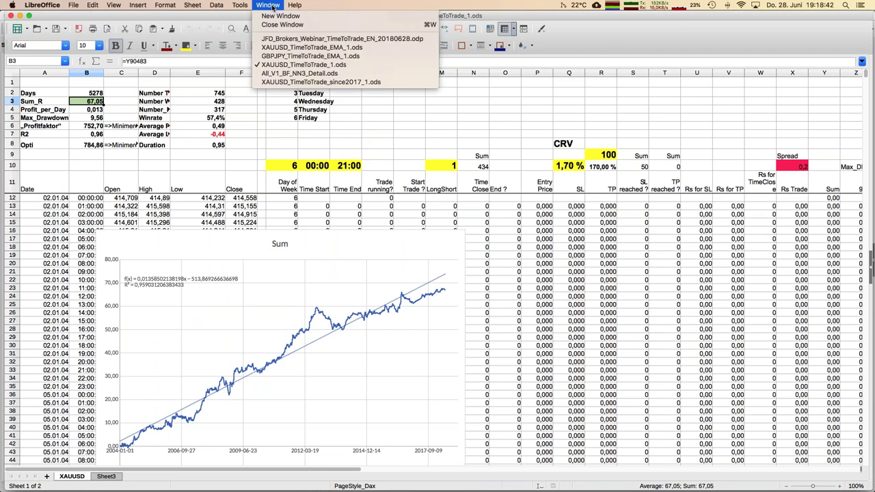
pyautogui.click(304, 82)
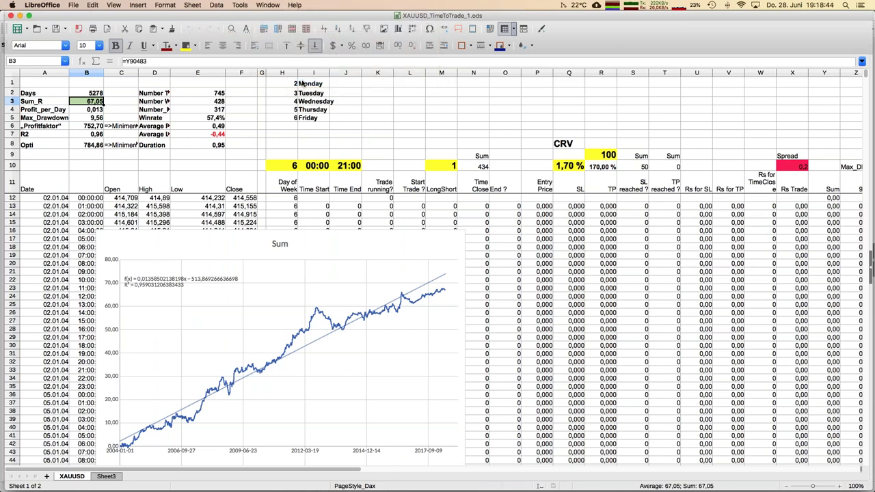
pyautogui.click(314, 136)
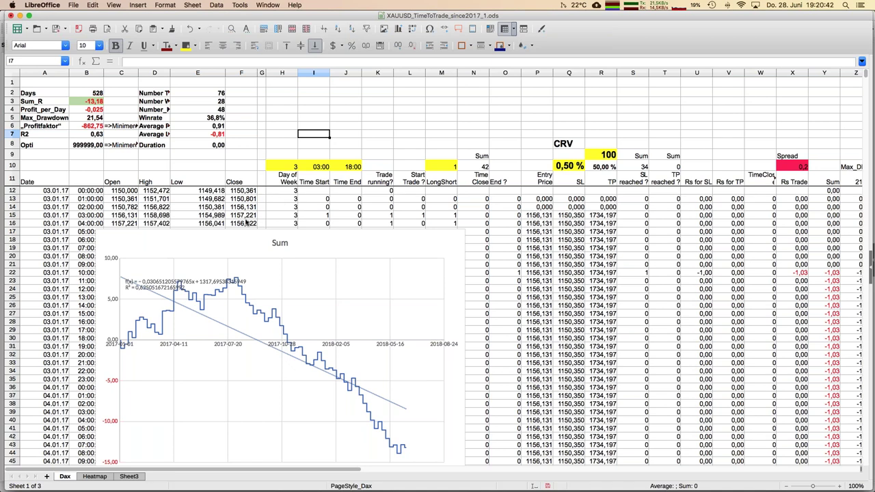
pyautogui.click(840, 486)
pyautogui.click(840, 486)
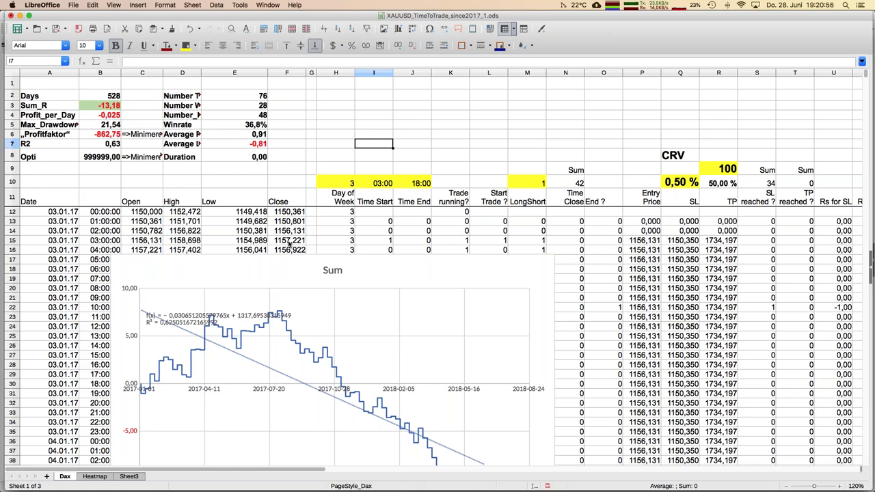
# Copy the weekday number legend H1:I5 from XAUUSD_TimeToTrade_1.ods into cell H1 of the Dax sheet in XAUUSD_TimeToTrade_since2017_1.ods
pyautogui.click(288, 233)
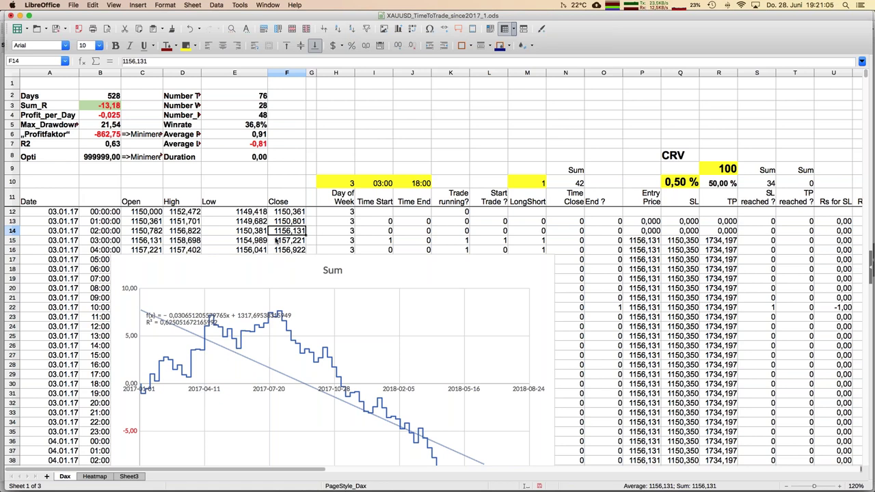
pyautogui.click(342, 234)
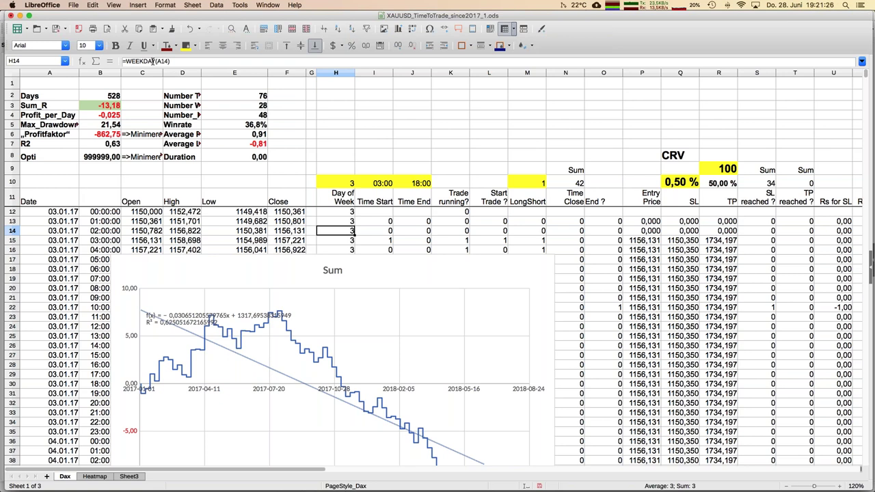
pyautogui.click(274, 6)
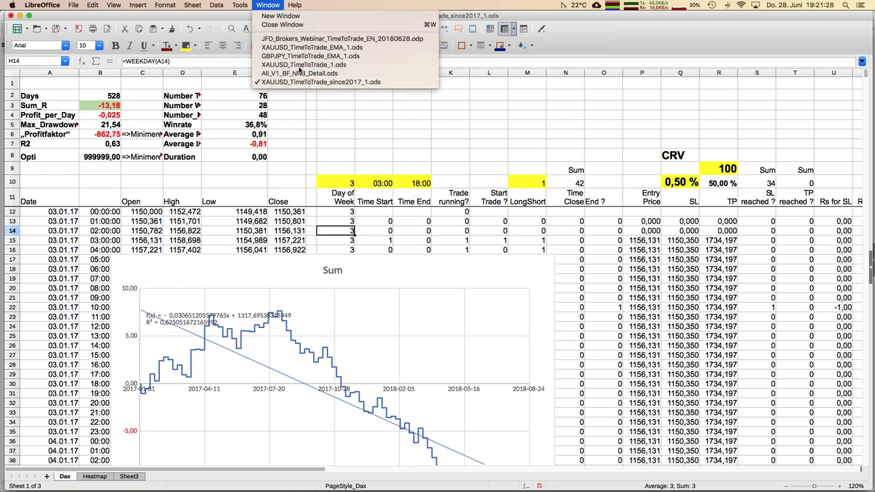
pyautogui.click(294, 65)
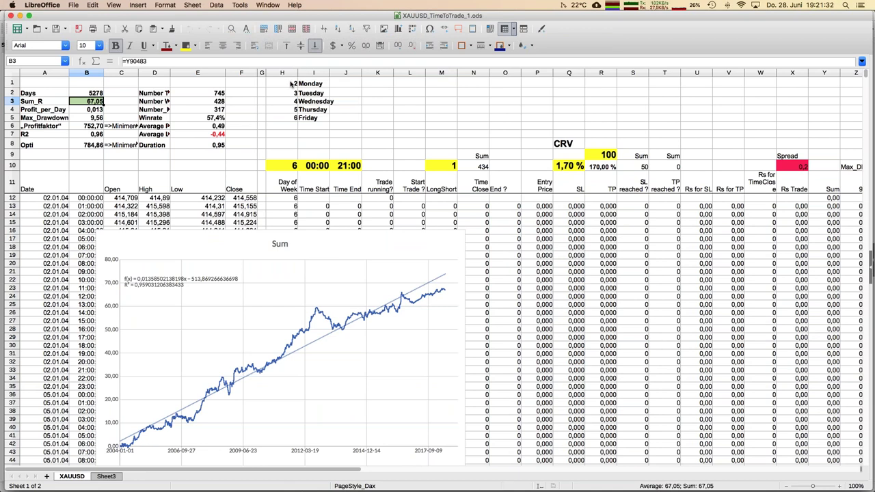
pyautogui.moveTo(291, 83); pyautogui.dragTo(322, 118)
pyautogui.press('super+c')
pyautogui.click(267, 4)
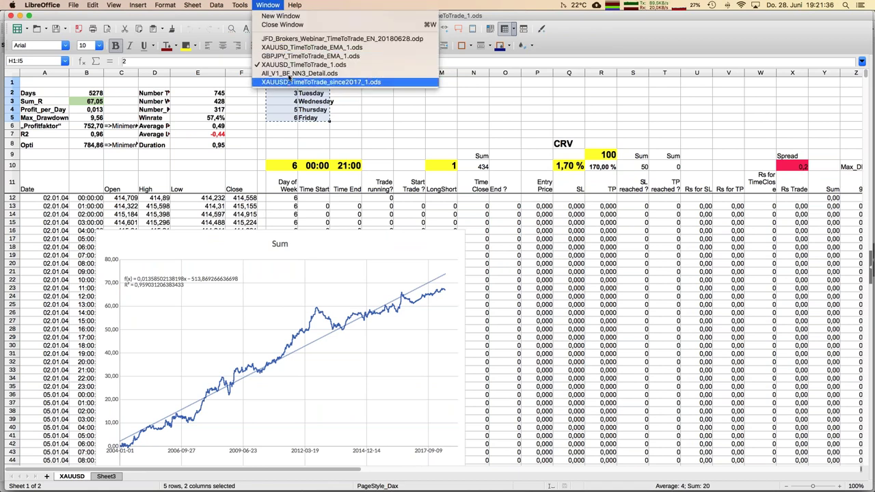
pyautogui.click(290, 82)
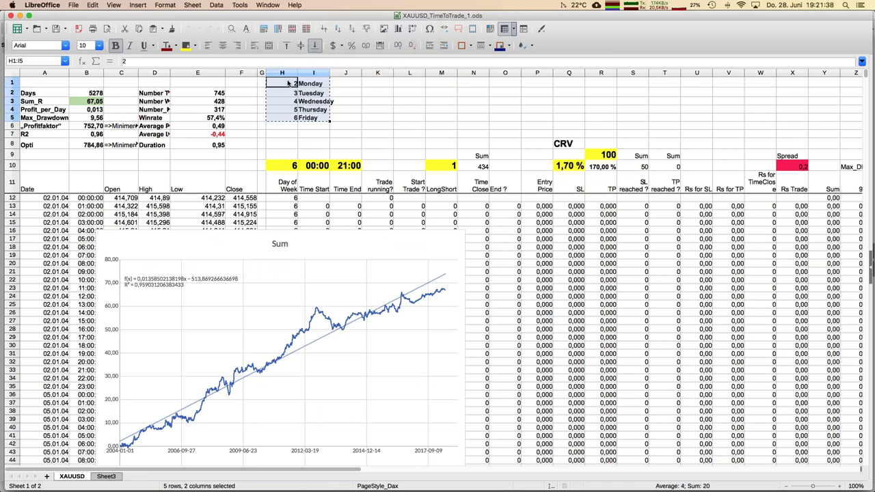
pyautogui.click(336, 84)
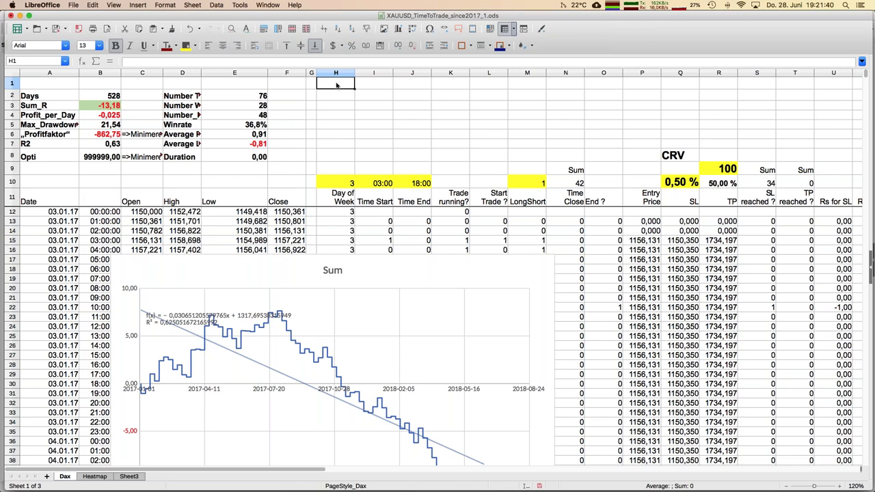
pyautogui.press('super+v')
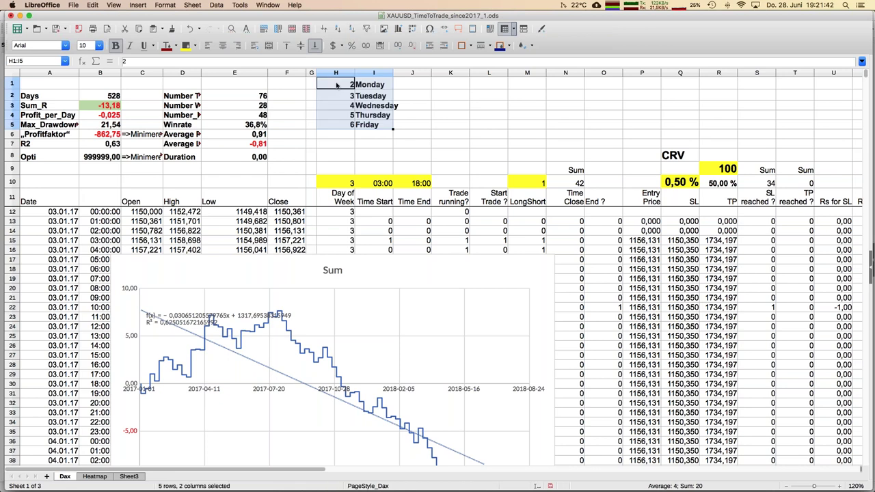
pyautogui.click(347, 136)
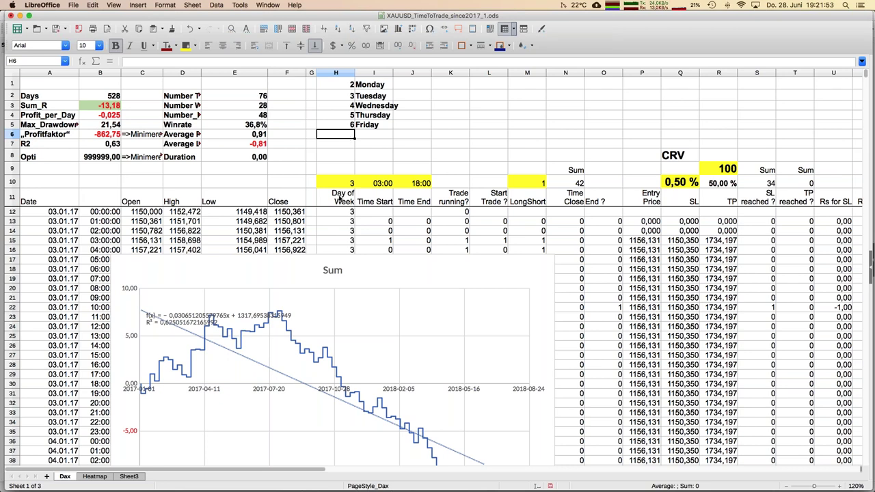
# Examine the weekday formula in H14, the Time Start formula in I15 and the start and end time parameters in I10 and J10
pyautogui.click(341, 233)
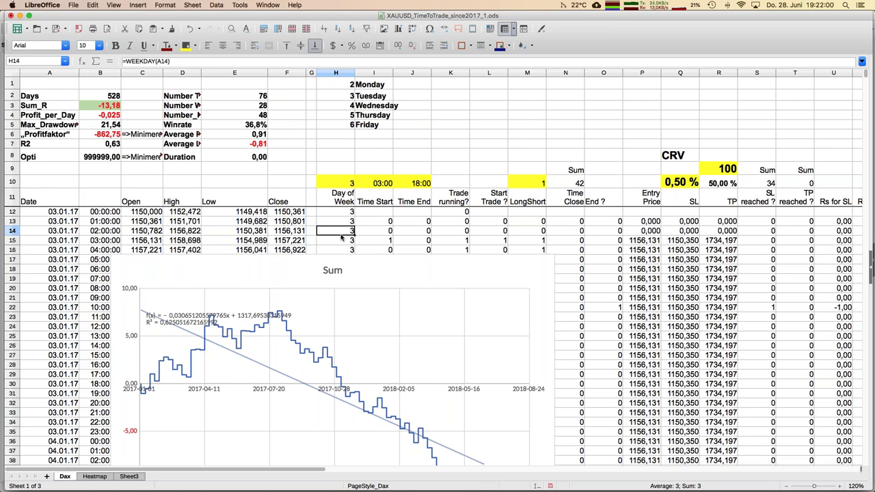
pyautogui.press('Right')
pyautogui.press('Down')
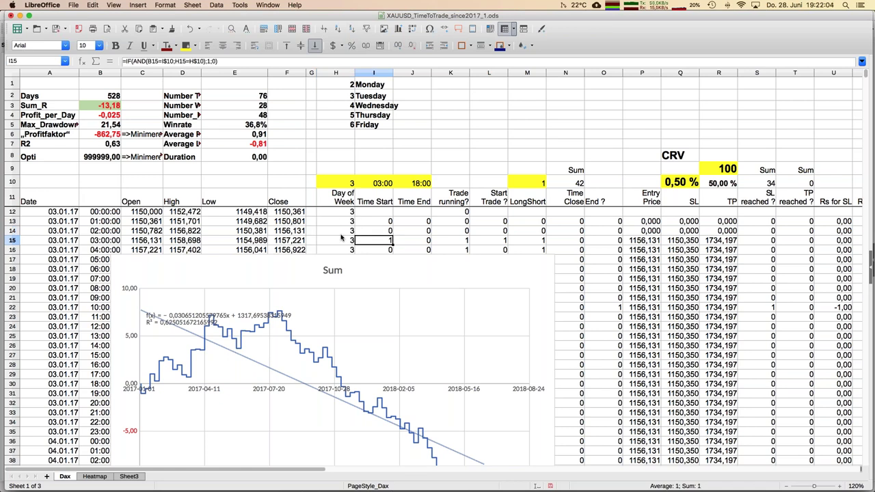
pyautogui.click(377, 185)
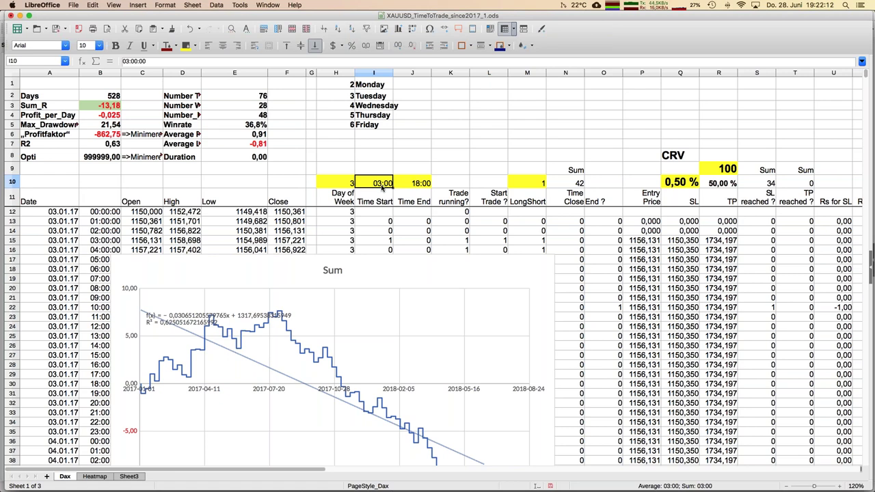
pyautogui.click(420, 186)
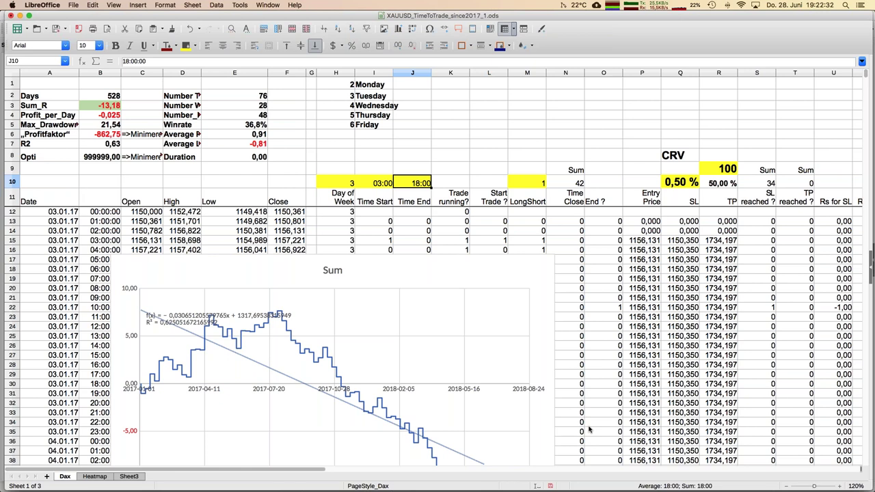
# Save the XAUUSD_TimeToTrade_since2017_1.ods spreadsheet
pyautogui.scroll(-3, 589, 430)
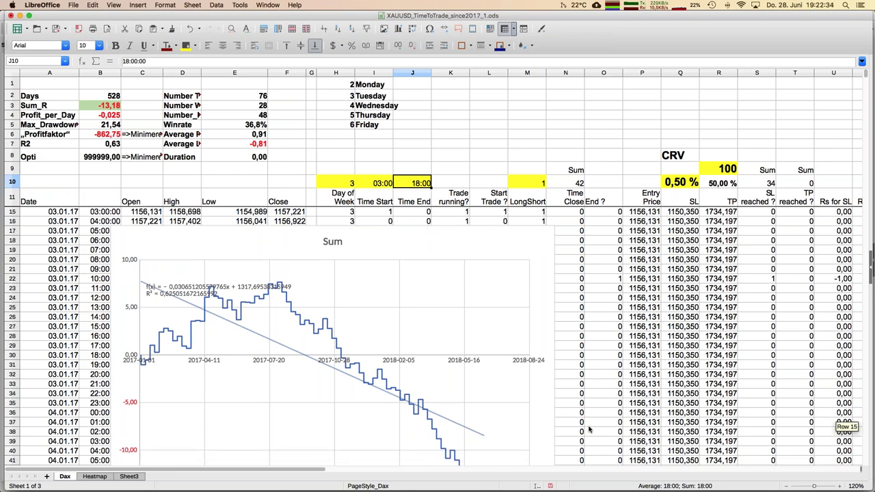
pyautogui.press('super+s')
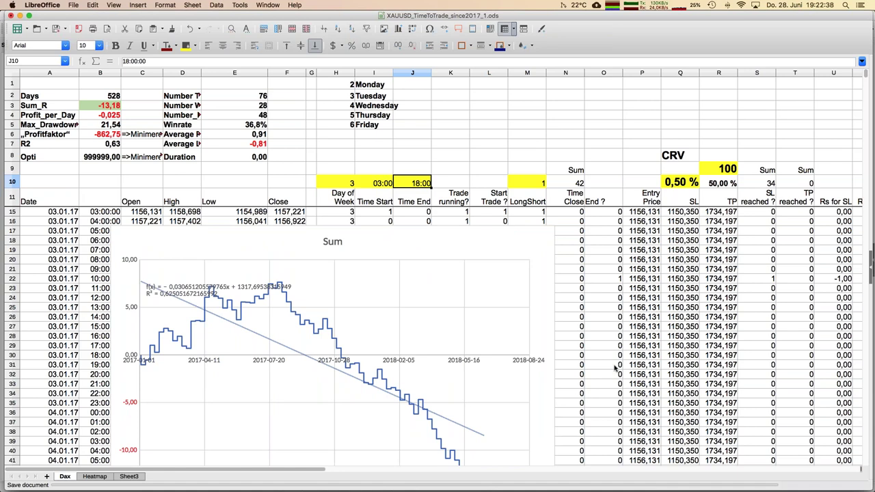
pyautogui.scroll(1, 607, 321)
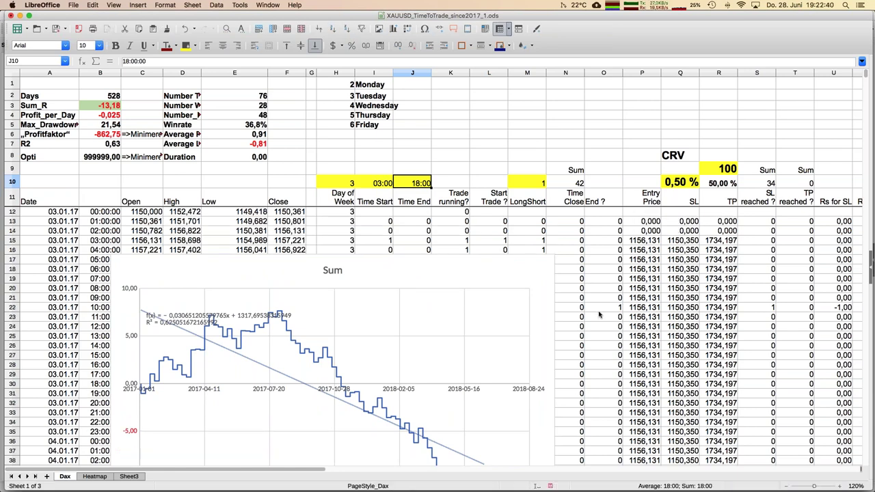
# Examine the trade end formula in O22, the LongShort parameter in M10, the SL percentage in Q10 and the Opti label in A8
pyautogui.click(599, 311)
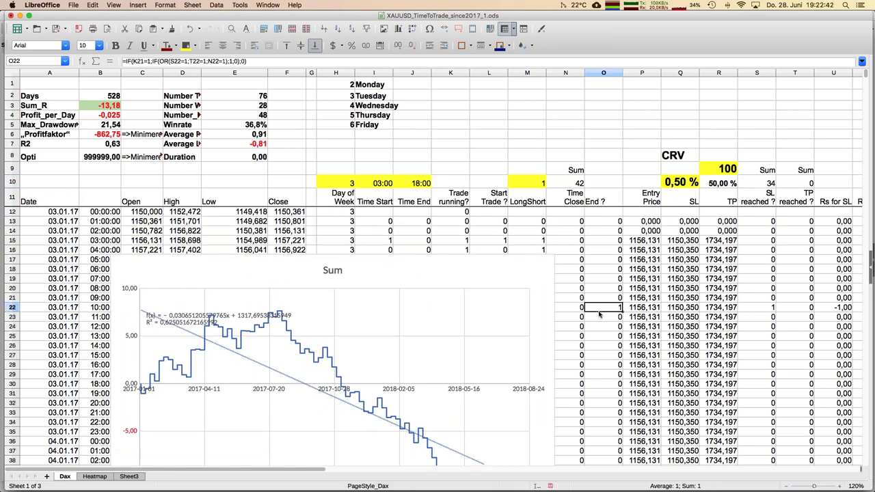
pyautogui.click(536, 188)
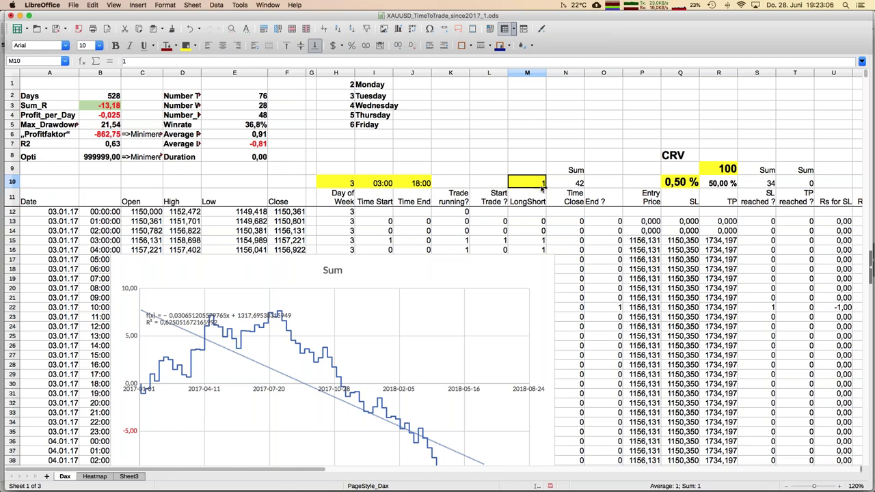
pyautogui.click(682, 181)
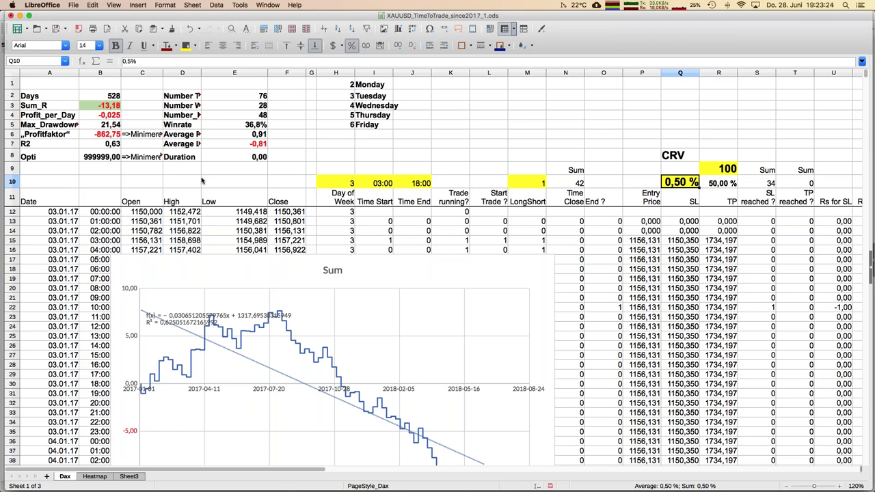
pyautogui.click(41, 158)
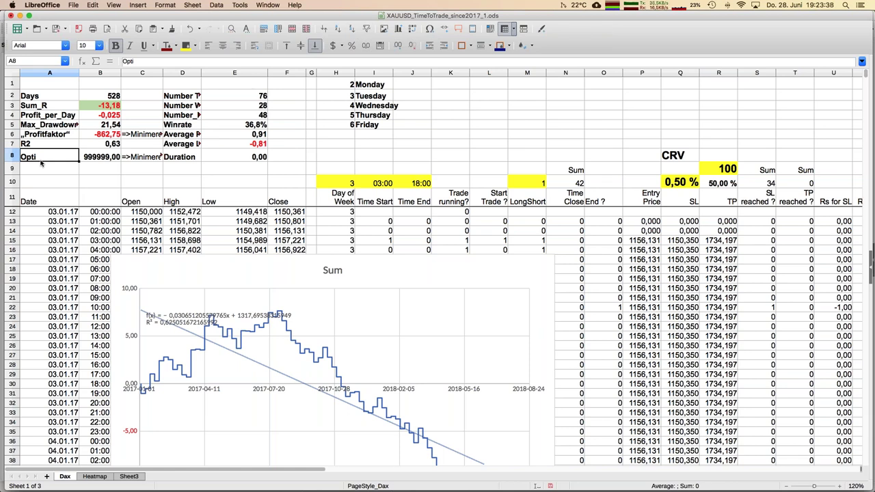
# Set the LongShort parameter in M10 to -1 for short trades
pyautogui.press('super+b')
pyautogui.press('Right')
pyautogui.press('Right')
pyautogui.press('Down')
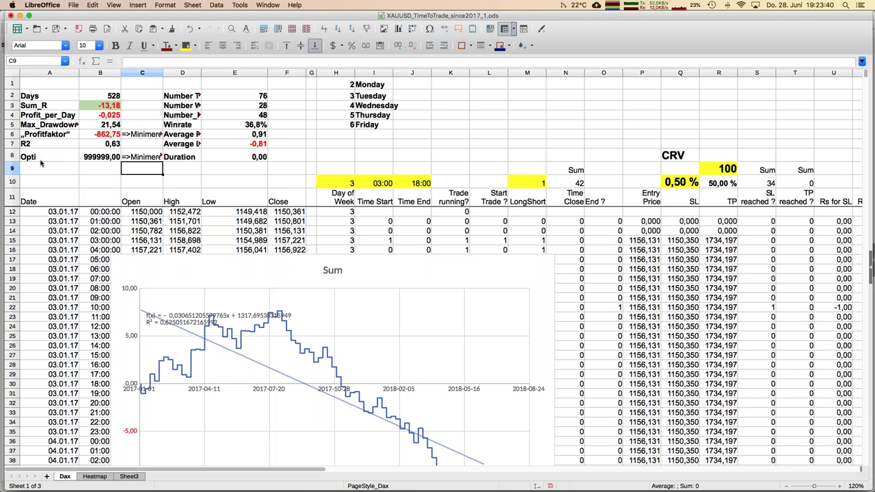
pyautogui.press('Right')
pyautogui.press('Down')
pyautogui.press('Right')
pyautogui.press('Right')
pyautogui.press('Right')
pyautogui.press('Right')
pyautogui.press('Right')
pyautogui.press('Right')
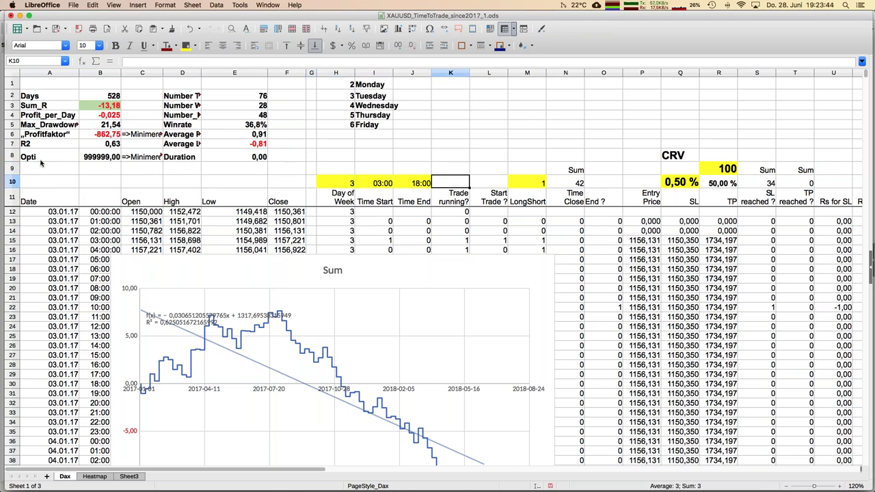
pyautogui.press('Right')
pyautogui.press('Right')
pyautogui.press('Right')
pyautogui.write('-1')
pyautogui.press('Return')
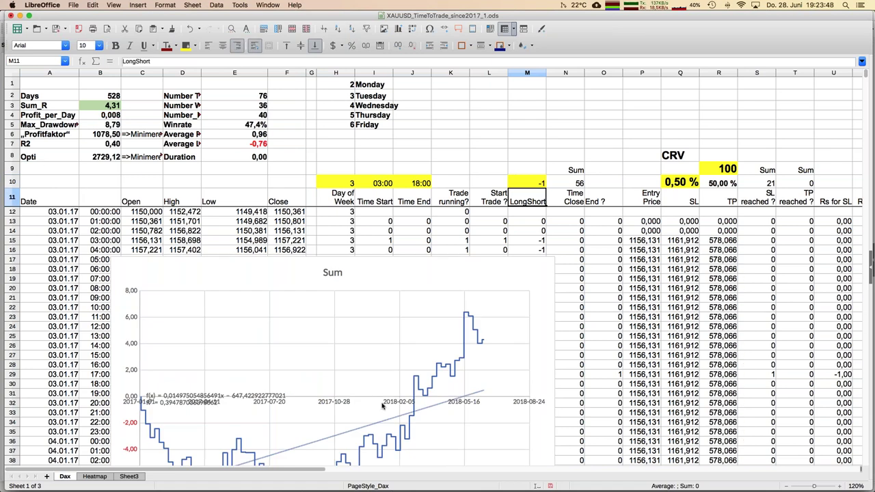
# Return the LongShort parameter in M10 to 1 for long trades
pyautogui.click(787, 486)
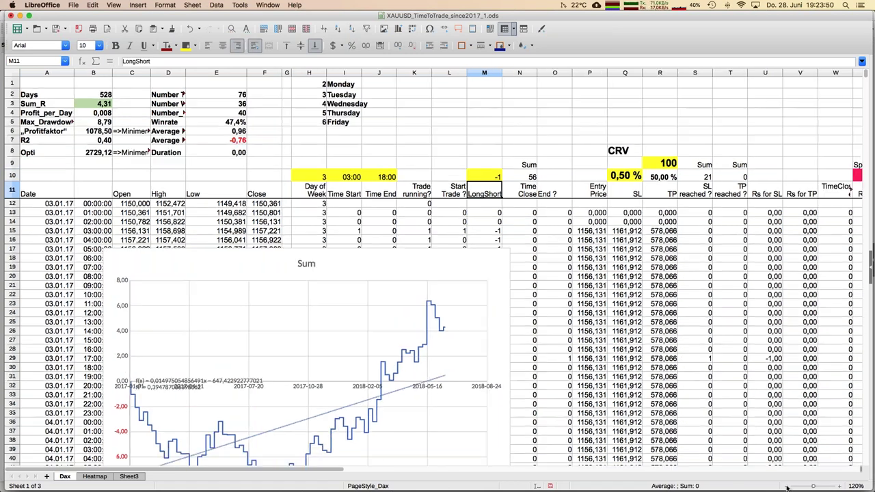
pyautogui.click(787, 487)
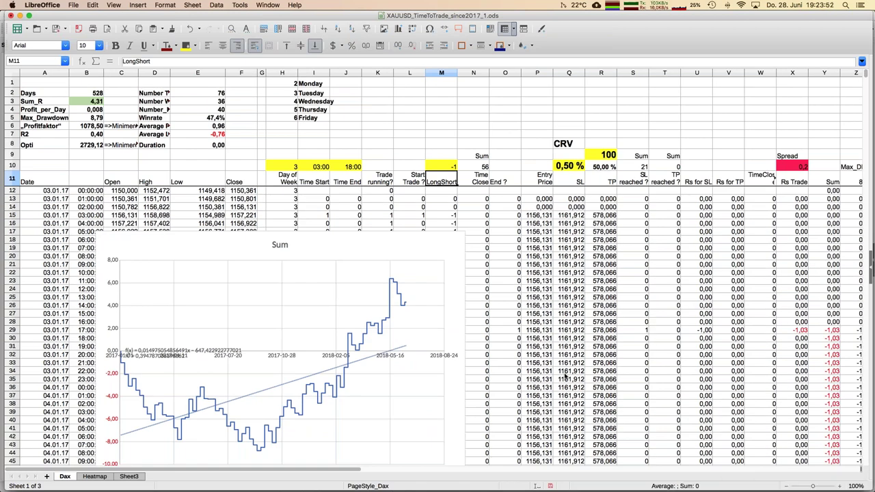
pyautogui.click(556, 342)
pyautogui.scroll(-2, 556, 344)
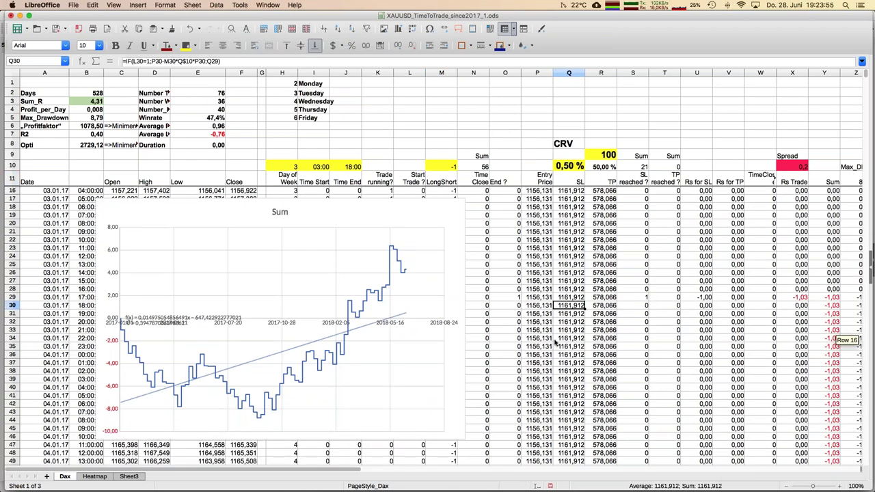
pyautogui.click(443, 167)
pyautogui.write('1')
pyautogui.press('Return')
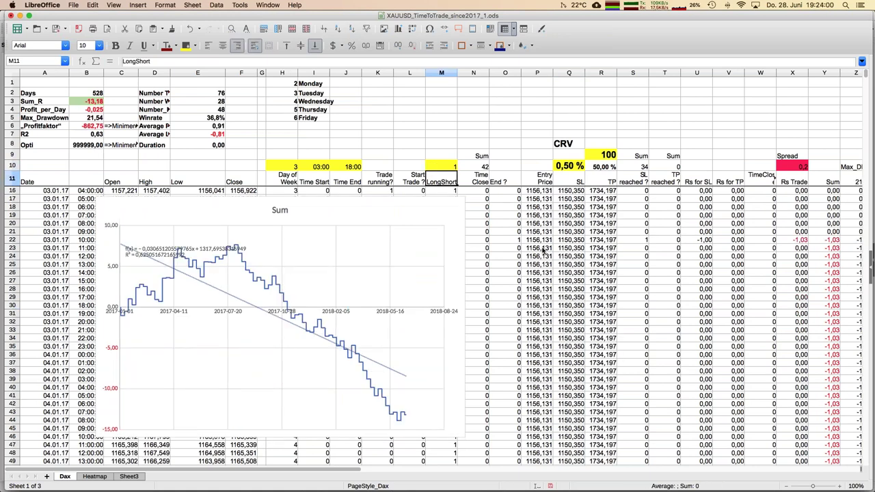
# Compare both trade directions by setting LongShort in M10 to -1 and back to 1
pyautogui.press('Up')
pyautogui.write('-1')
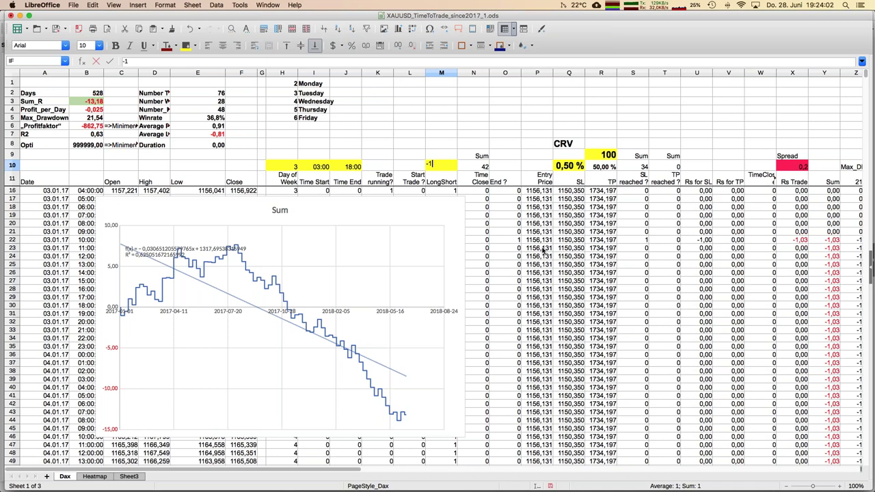
pyautogui.press('Return')
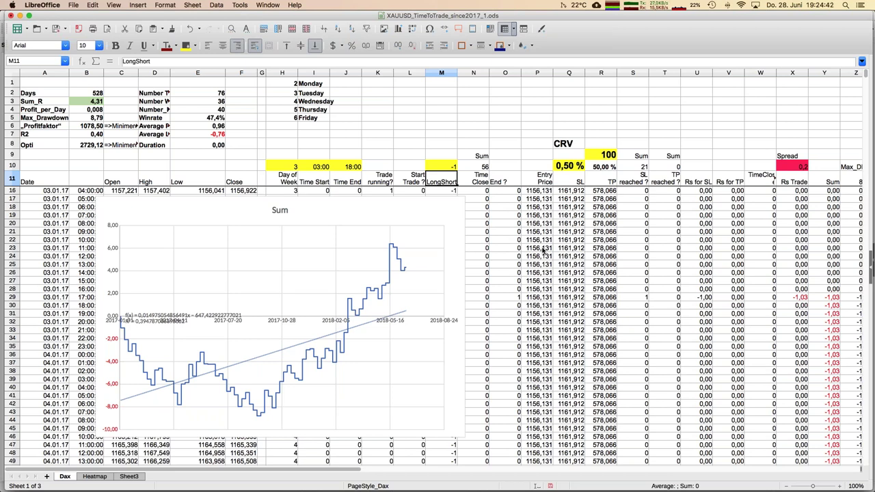
pyautogui.press('Up')
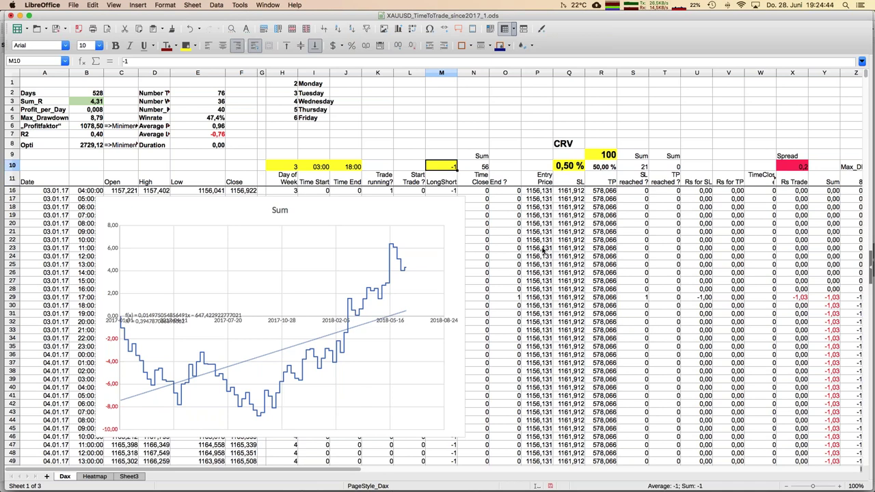
pyautogui.write('1')
pyautogui.press('Return')
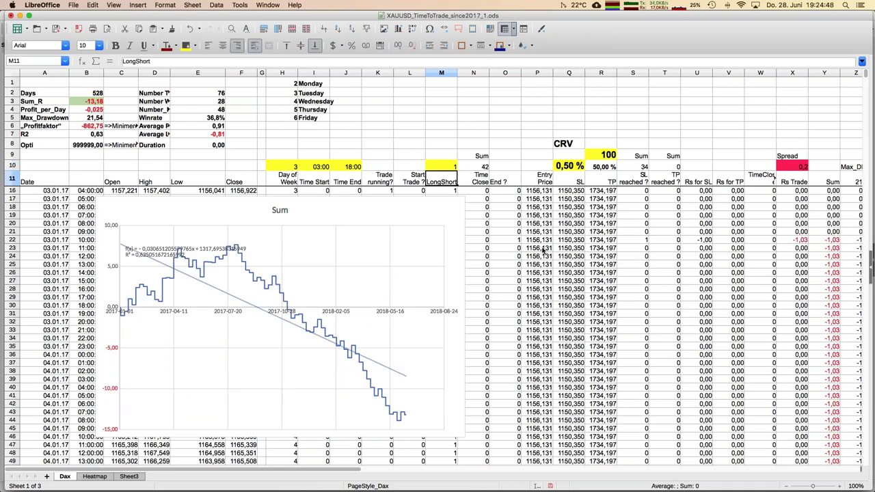
# Set the Day of Week parameter in H10 to 4 to test Wednesday
pyautogui.press('Up')
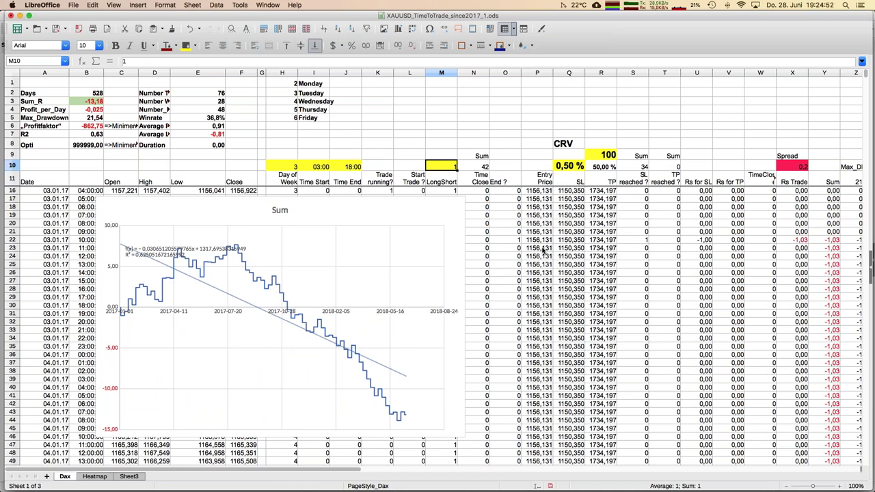
pyautogui.press('Left')
pyautogui.press('Left')
pyautogui.press('Left')
pyautogui.press('Left')
pyautogui.press('Left')
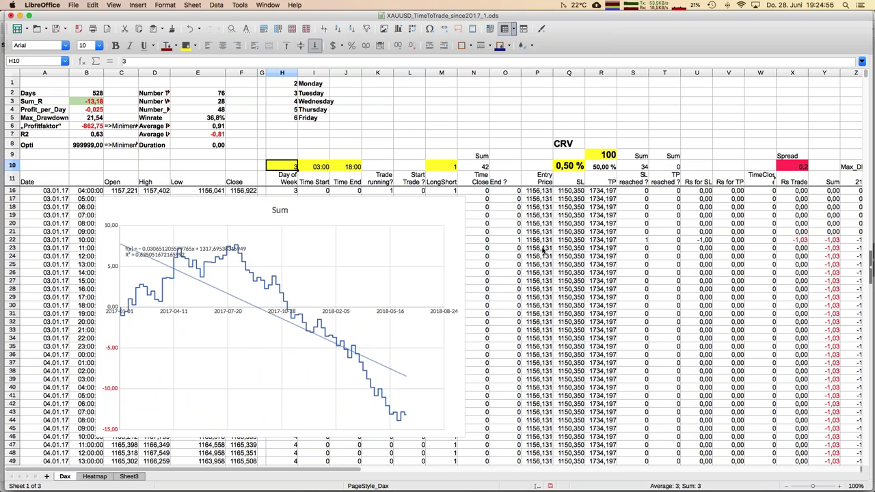
pyautogui.press('F2')
pyautogui.write('4')
pyautogui.press('Return')
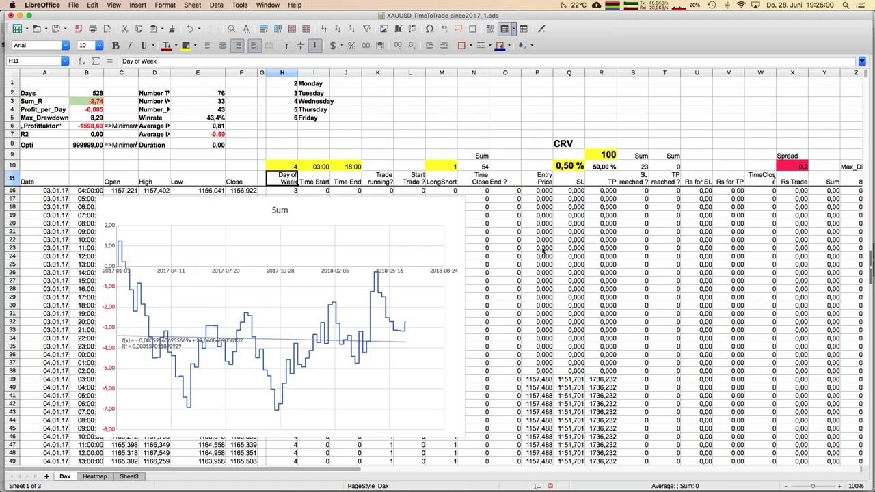
# Set the Day of Week parameter in H10 to 5 to test Thursday
pyautogui.press('Up')
pyautogui.write('5')
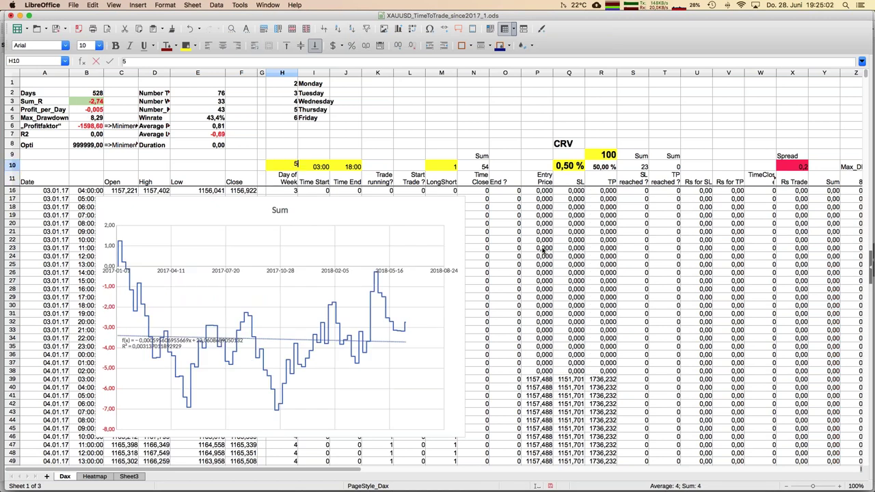
pyautogui.press('Return')
# Set the Day of Week parameter in H10 to 6 to test Friday
pyautogui.press('Up')
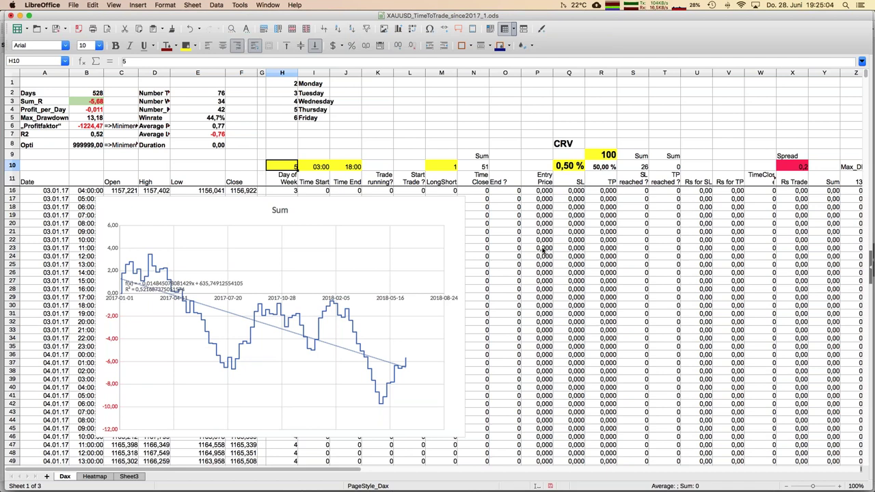
pyautogui.write('6')
pyautogui.press('Return')
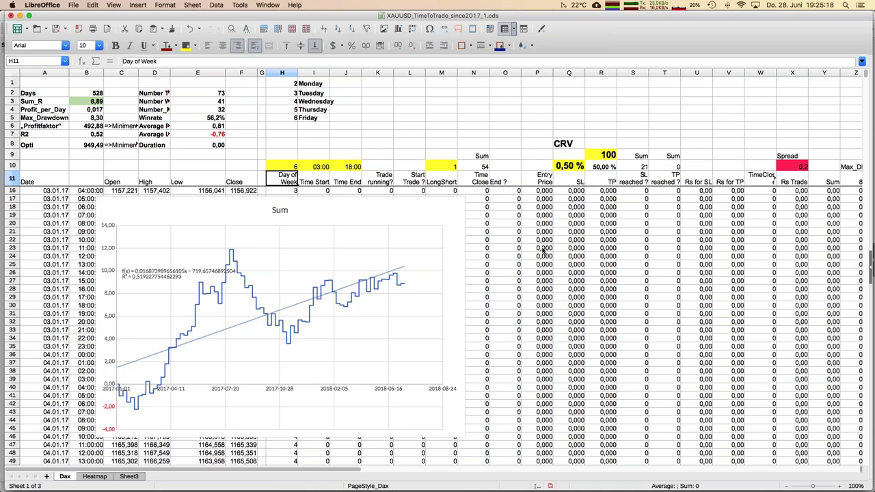
# Compare Thursday with Friday by setting the Day of Week parameter in H10 to 5 and back to 6
pyautogui.press('Up')
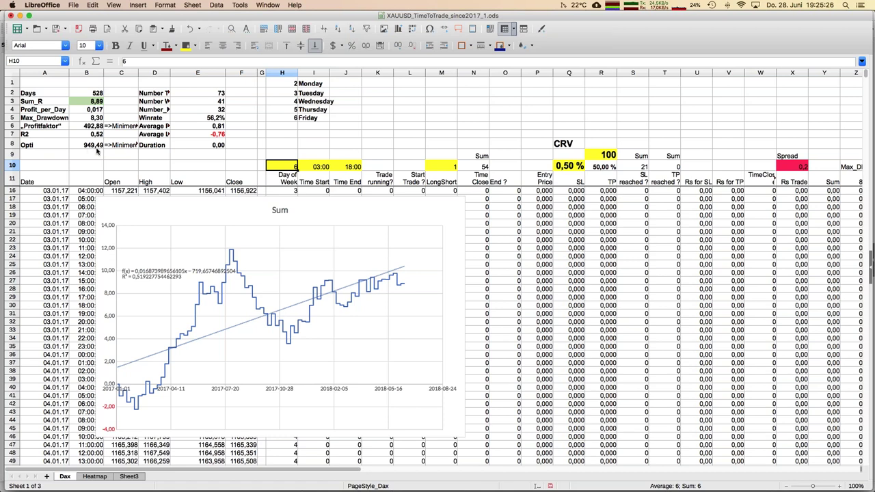
pyautogui.write('5')
pyautogui.press('Return')
pyautogui.press('Up')
pyautogui.write('6')
pyautogui.press('Return')
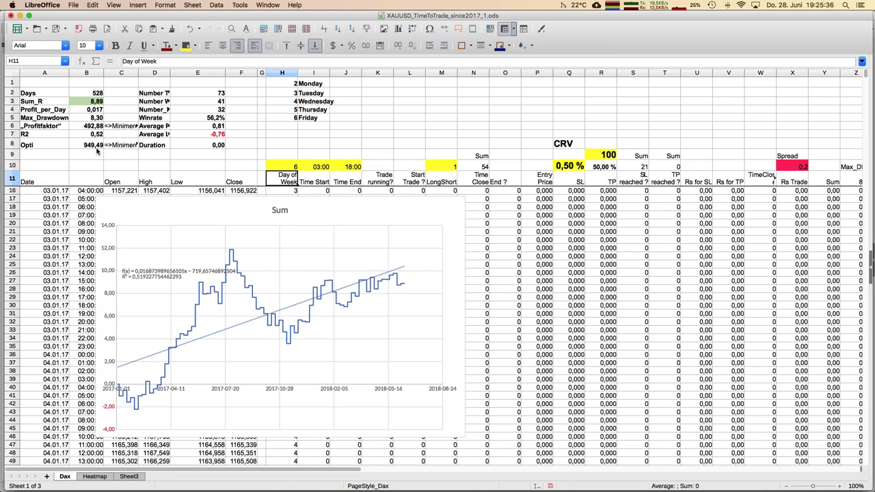
# Set the SL percentage in Q10 to 1%
pyautogui.press('Right')
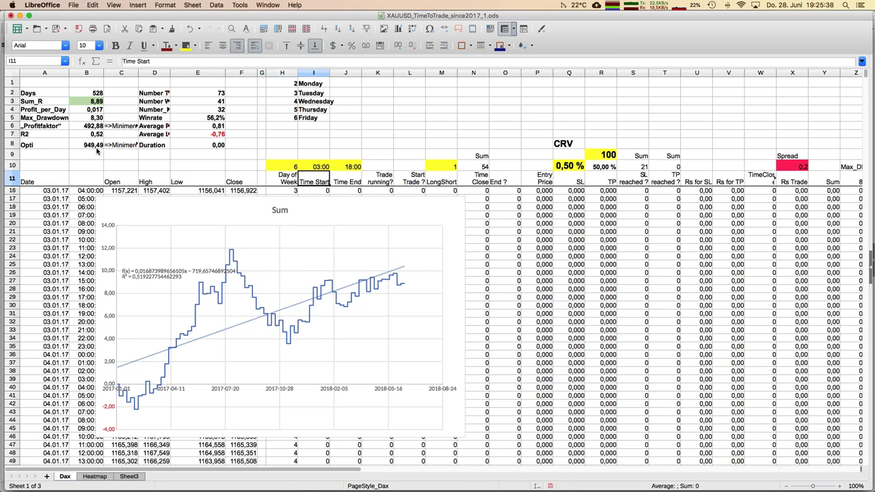
pyautogui.press('Up')
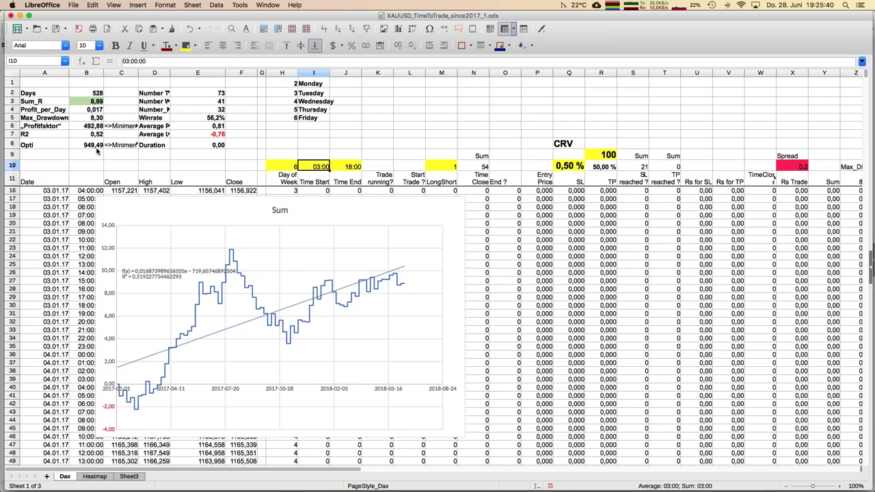
pyautogui.press('Right')
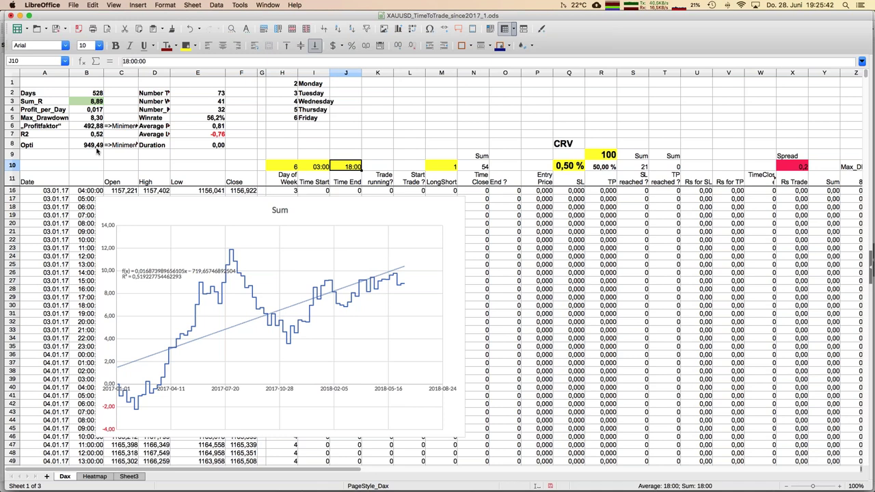
pyautogui.press('Right')
pyautogui.press('Right')
pyautogui.press('Right')
pyautogui.press('Right')
pyautogui.press('Right')
pyautogui.press('Right')
pyautogui.press('Right')
pyautogui.write('1%')
pyautogui.press('Return')
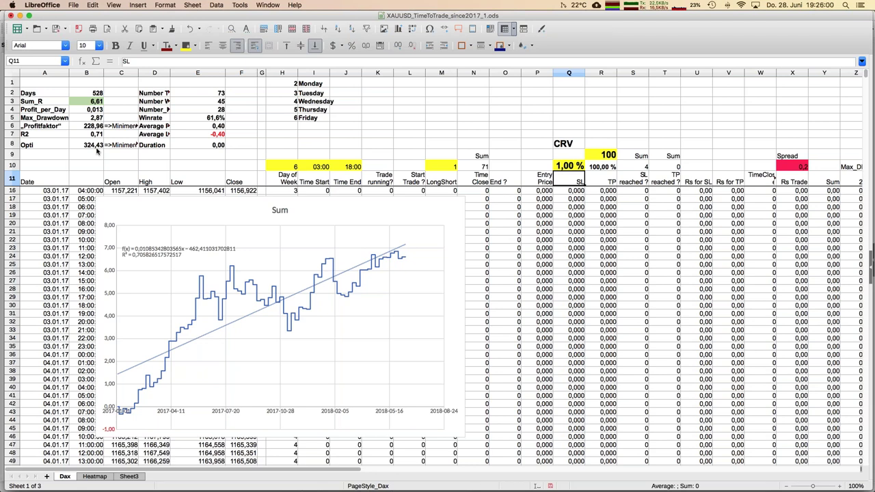
# Compare stop-loss sizes by setting the SL percentage in Q10 to 0,5% and back to 1%
pyautogui.press('Up')
pyautogui.write('0,5')
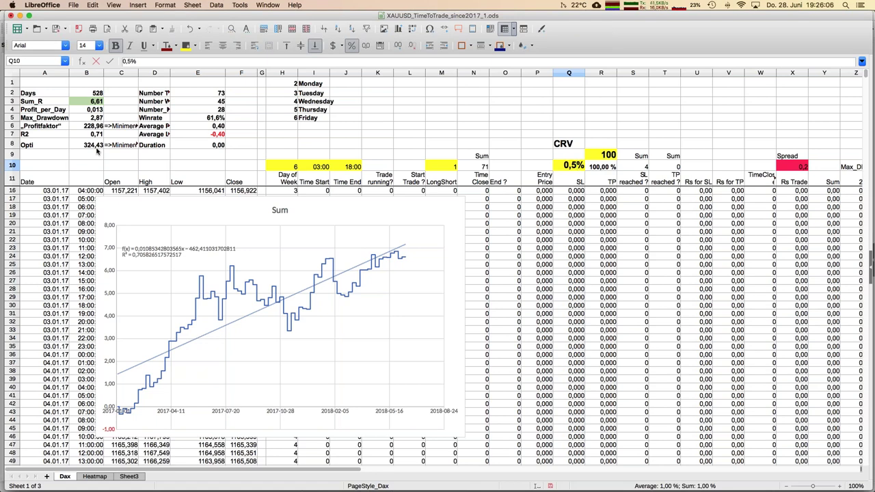
pyautogui.press('Return')
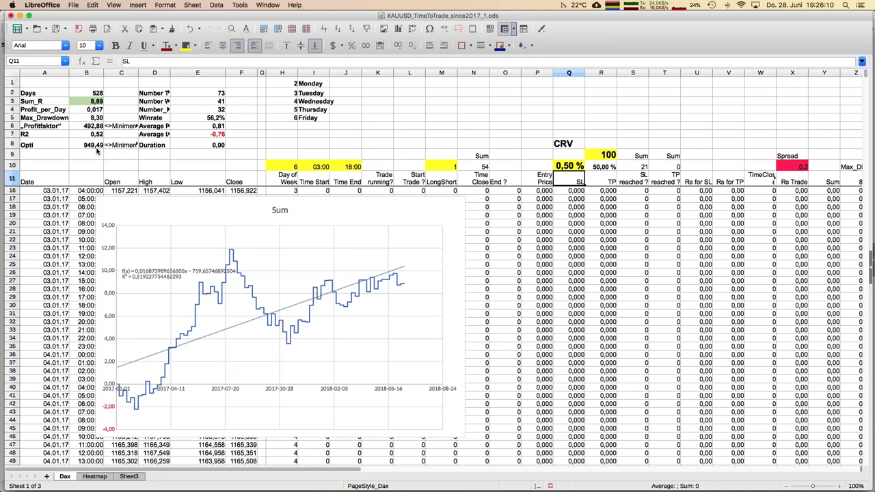
pyautogui.press('Up')
pyautogui.write('1%')
pyautogui.press('Return')
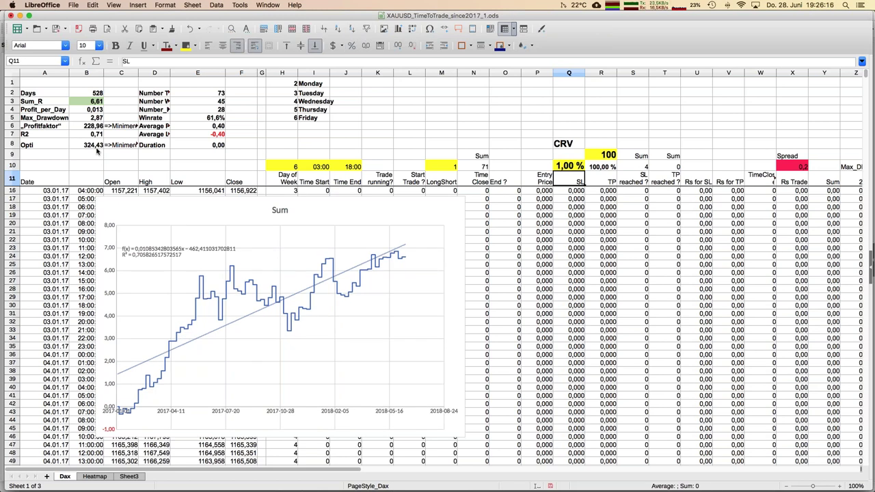
# Set the Time Start parameter in I10 to 02:00 to test an earlier entry
pyautogui.press('Up')
pyautogui.press('Left')
pyautogui.press('Left')
pyautogui.press('Left')
pyautogui.press('Left')
pyautogui.press('Left')
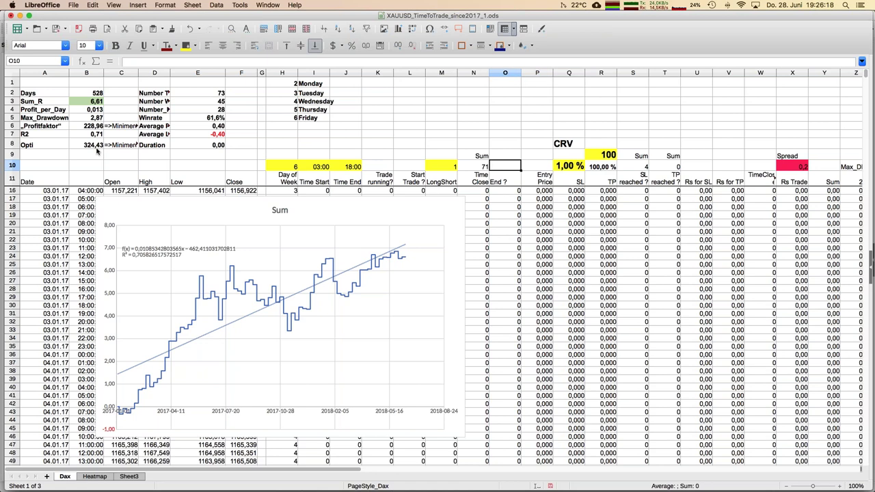
pyautogui.press('Left')
pyautogui.press('Left')
pyautogui.press('Left')
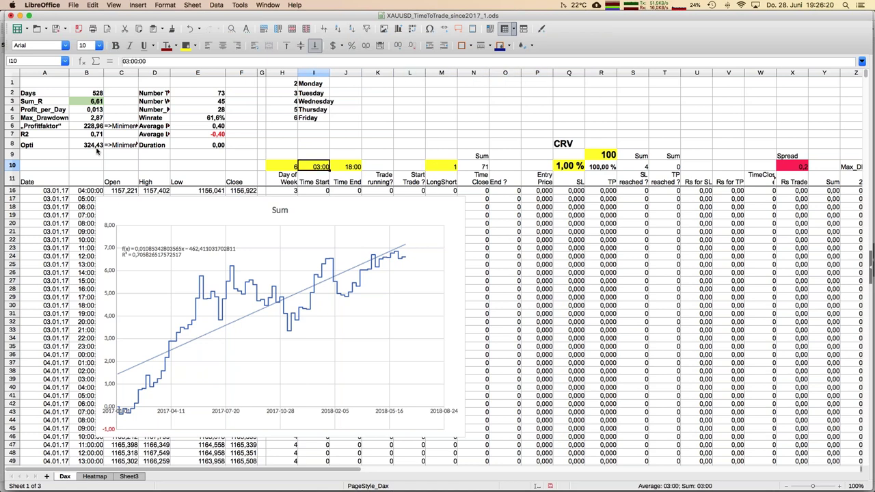
pyautogui.write('2:00')
pyautogui.press('Return')
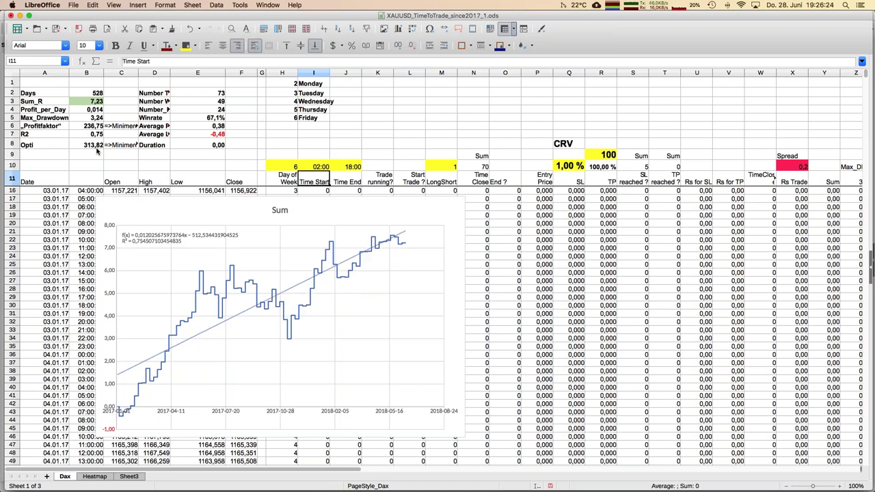
# Test earlier entries by setting Time Start in I10 to 01:00 and finally to 00:00
pyautogui.press('Up')
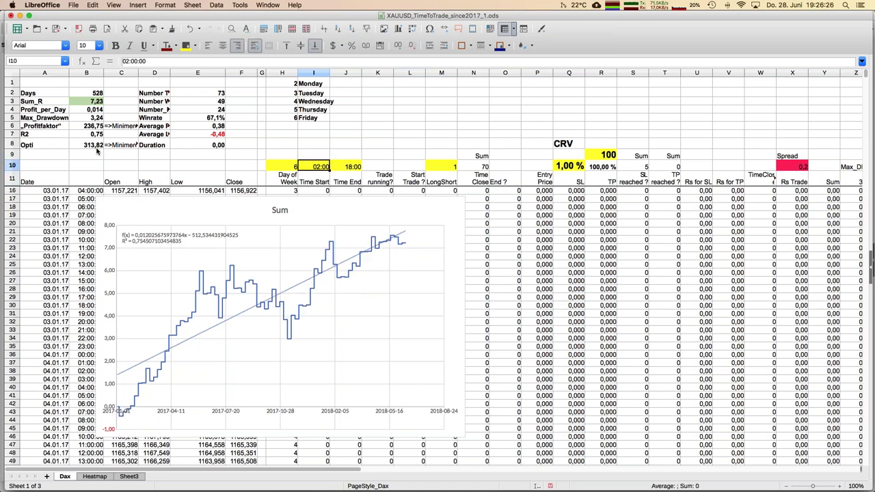
pyautogui.write('1:00')
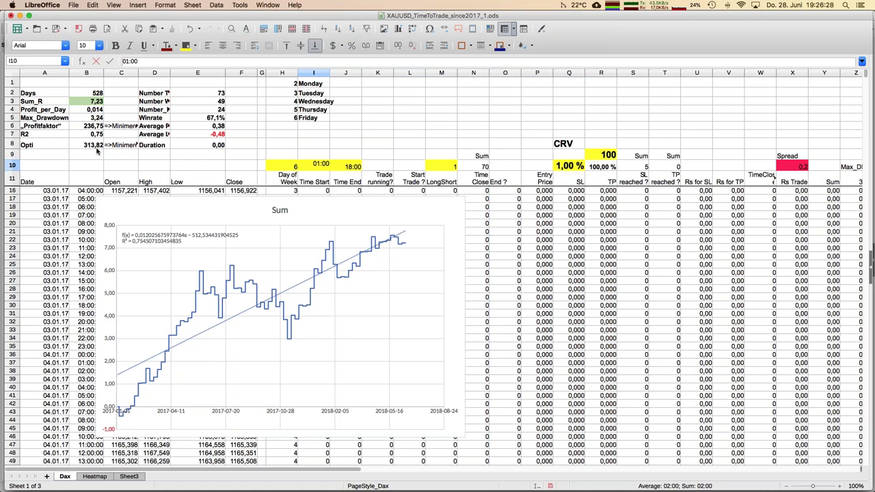
pyautogui.press('Return')
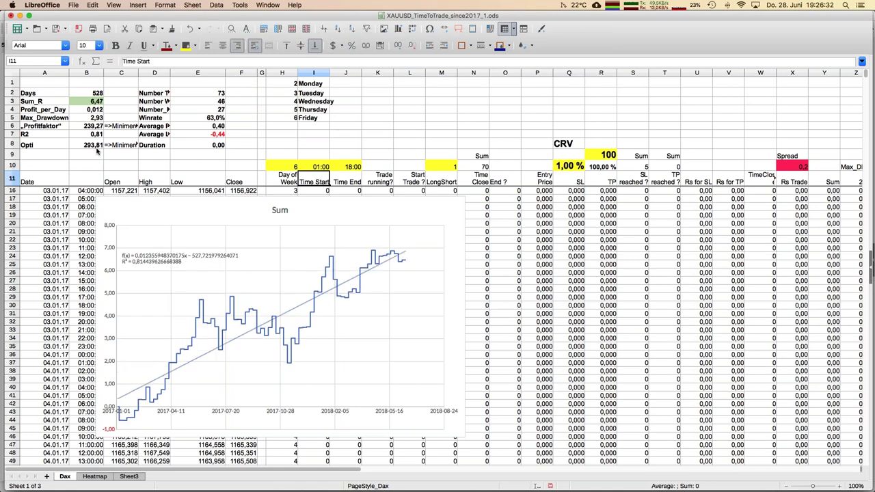
pyautogui.press('Up')
pyautogui.write('00:00')
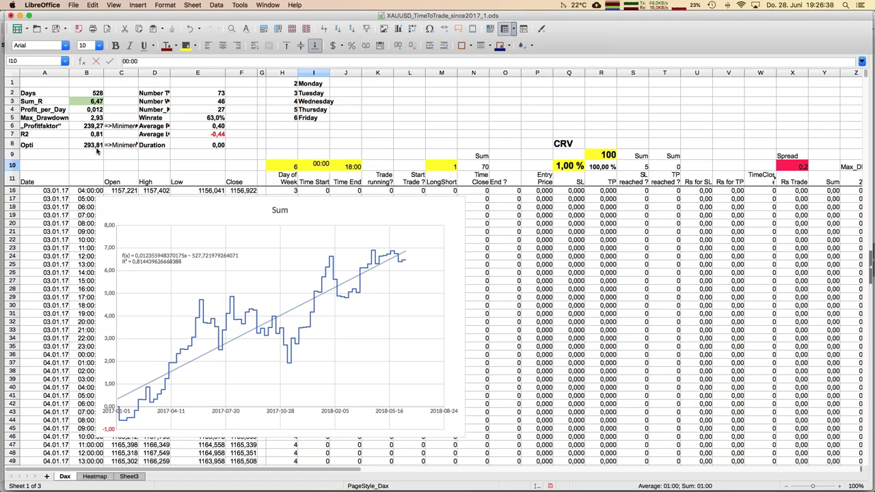
pyautogui.press('Return')
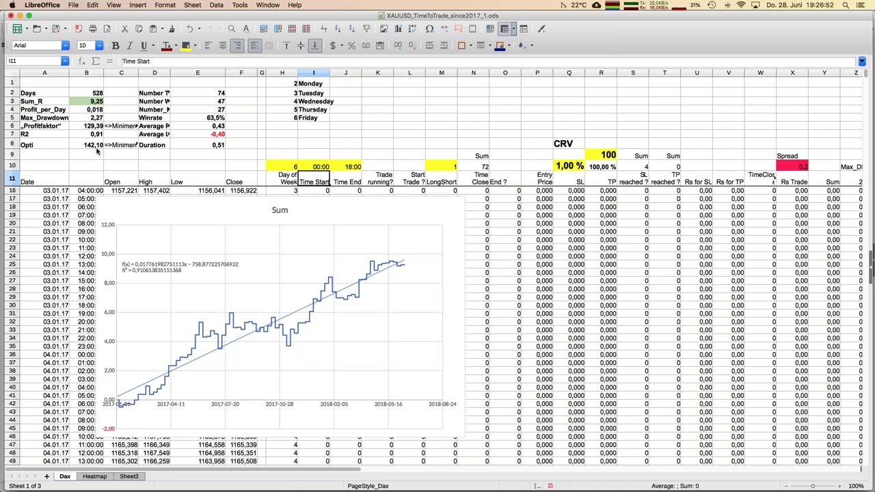
# Test later exits by setting the Time End parameter in J10 to 19:00 and finally to 20:00
pyautogui.press('Up')
pyautogui.press('Right')
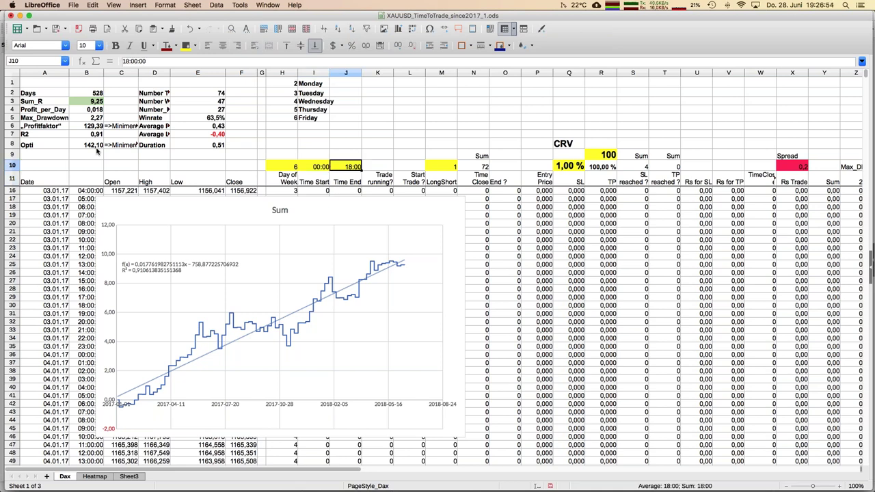
pyautogui.write('19:00')
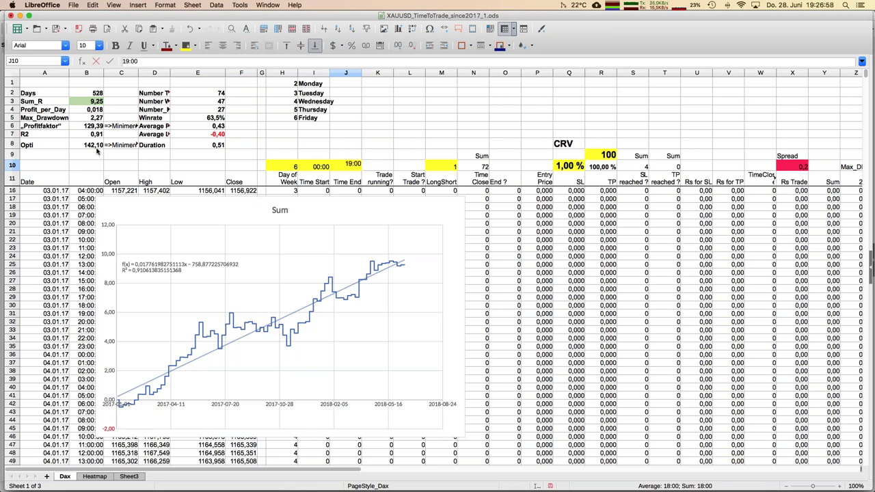
pyautogui.press('Return')
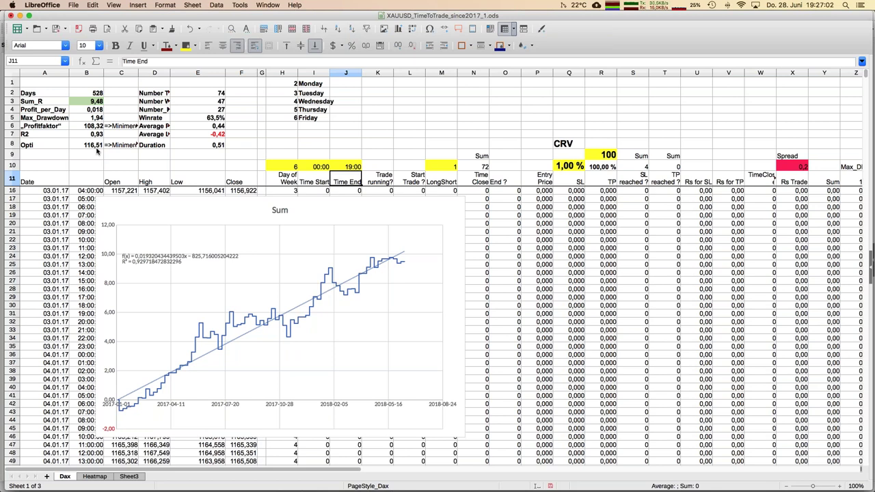
pyautogui.press('Up')
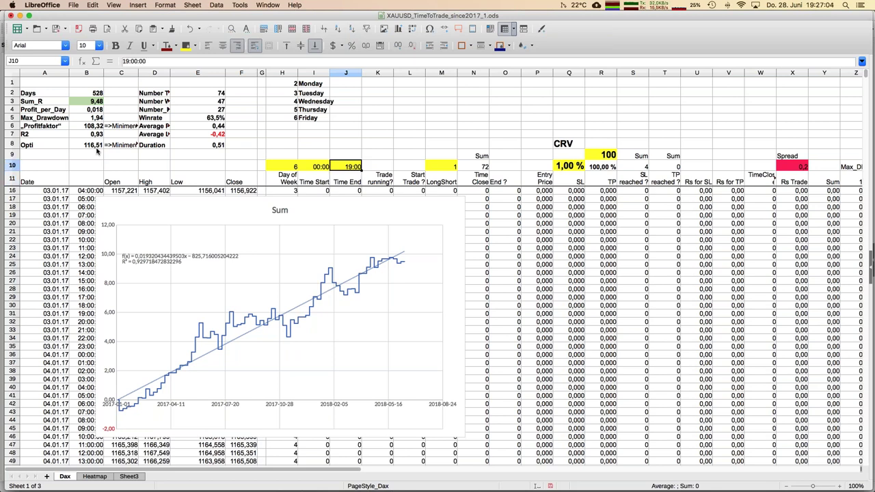
pyautogui.write('20')
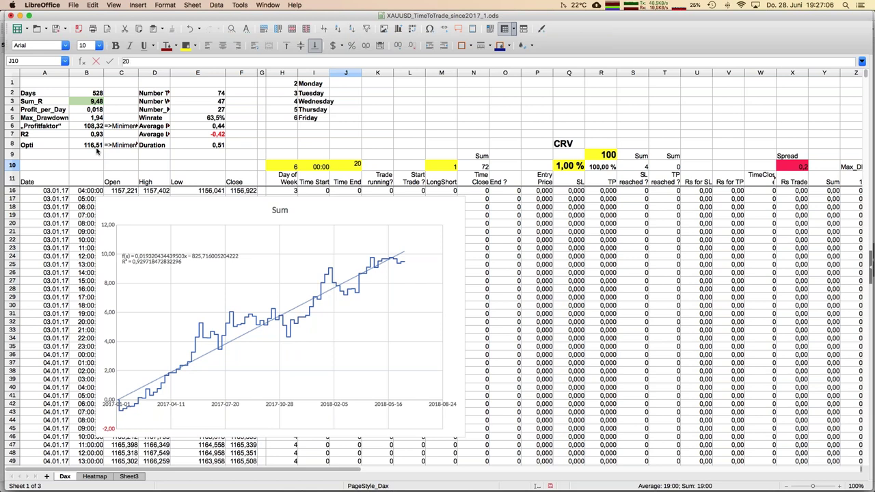
pyautogui.write('.00')
pyautogui.press('Return')
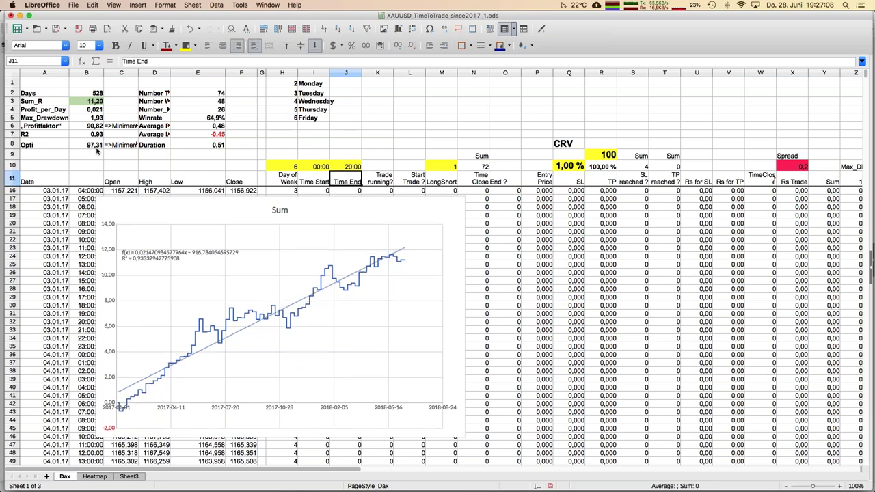
# Compare later exits by setting Time End in J10 to 21:00, 22:00 and back to 20:00
pyautogui.press('Up')
pyautogui.write('21')
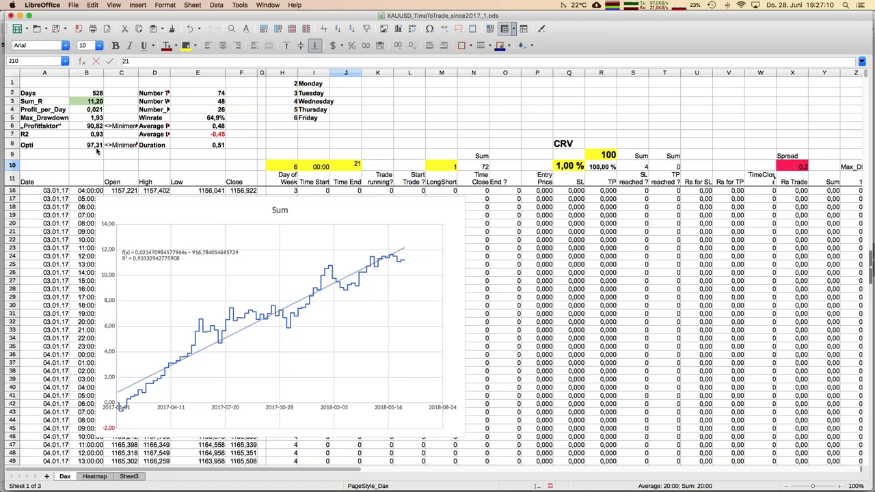
pyautogui.write(':00')
pyautogui.press('Return')
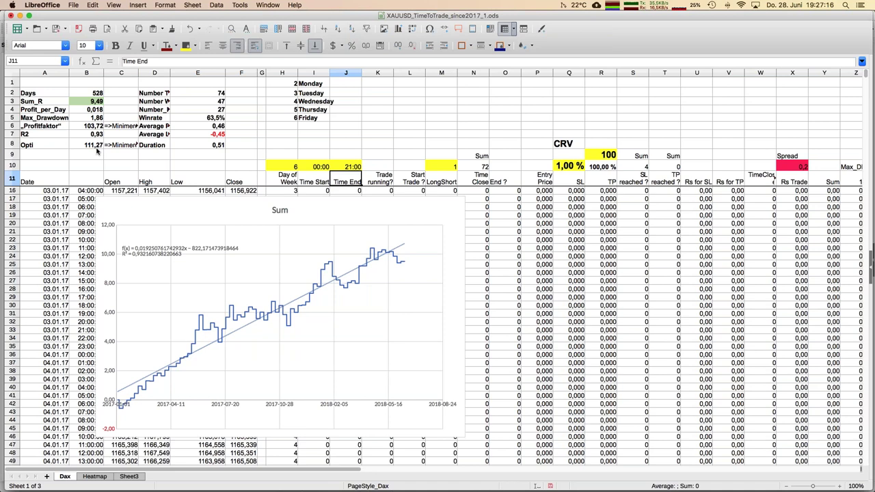
pyautogui.press('Up')
pyautogui.write('22:00')
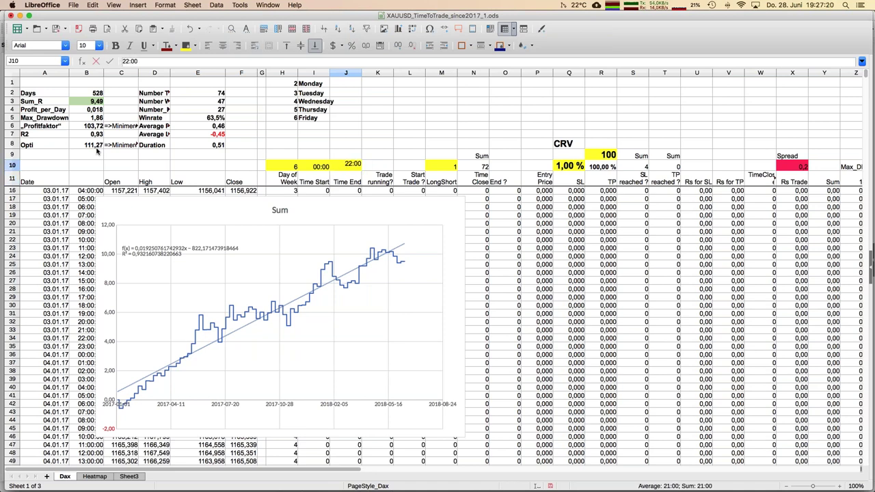
pyautogui.press('Return')
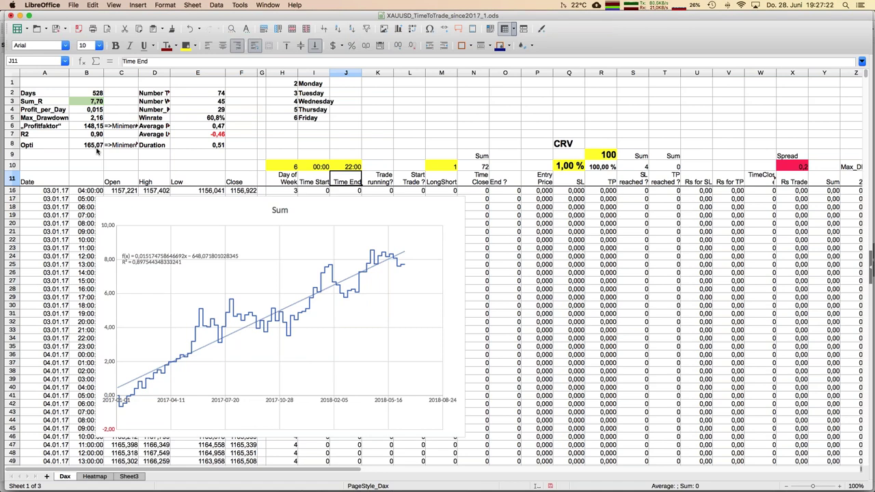
pyautogui.press('Up')
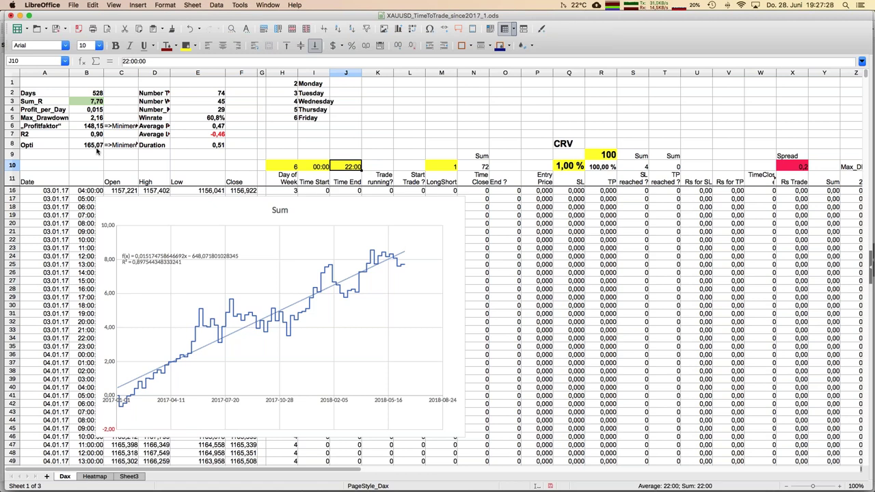
pyautogui.write('20:00')
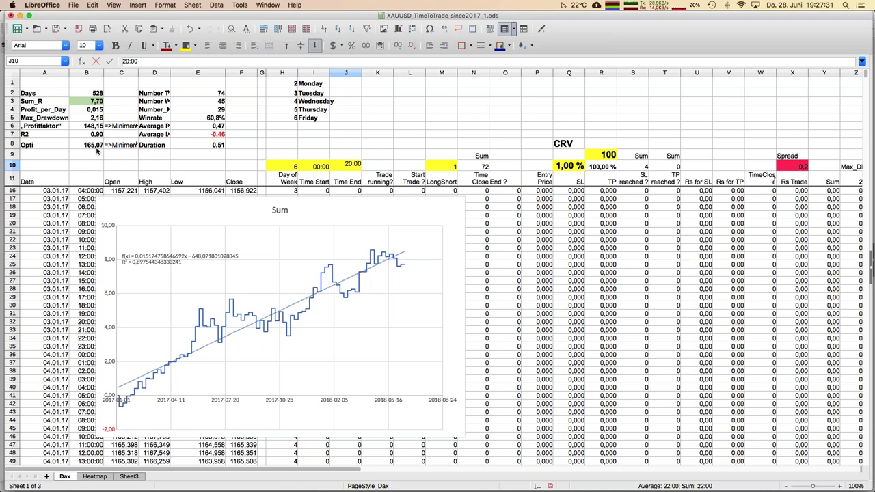
pyautogui.press('Return')
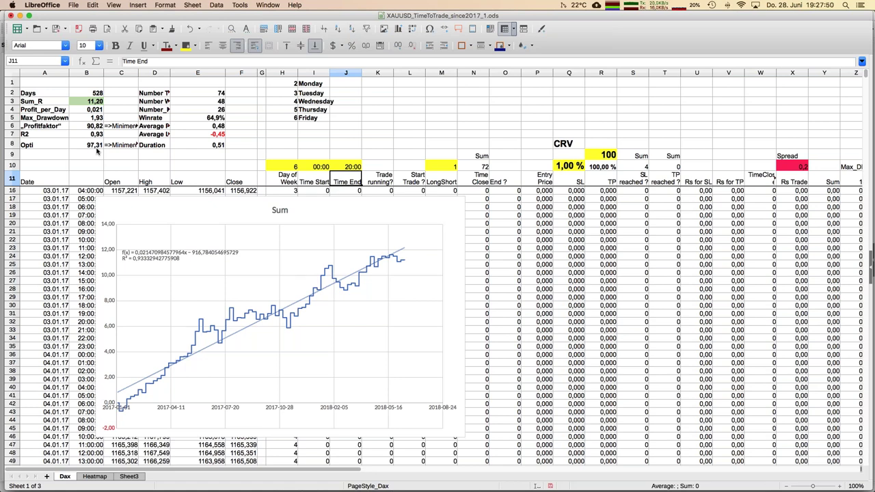
# Set the SL percentage in Q10 to 1,4% to test a wider stop-loss
pyautogui.press('Up')
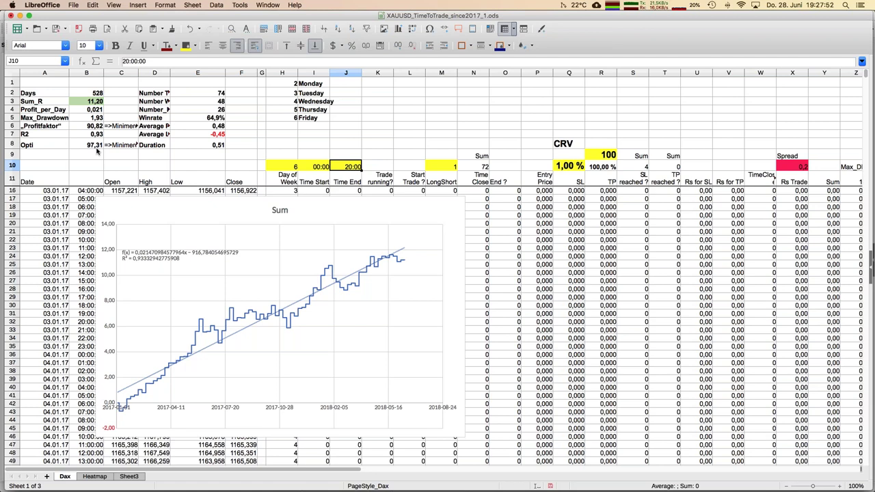
pyautogui.press('Right')
pyautogui.press('Right')
pyautogui.press('Right')
pyautogui.press('Right')
pyautogui.press('Right')
pyautogui.press('Right')
pyautogui.press('Right')
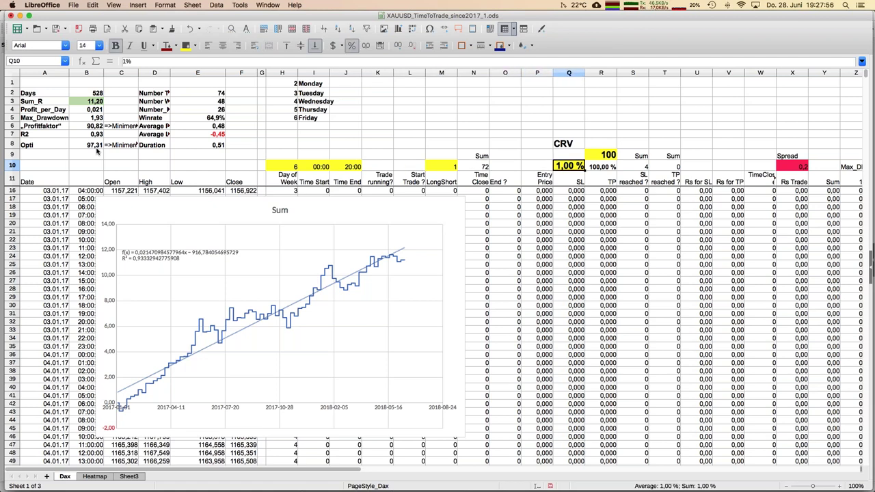
pyautogui.write('1,4%')
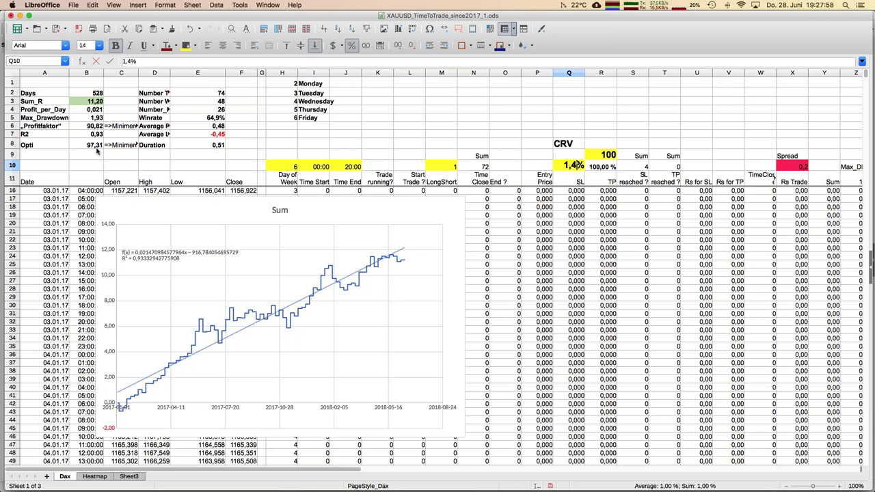
pyautogui.press('Return')
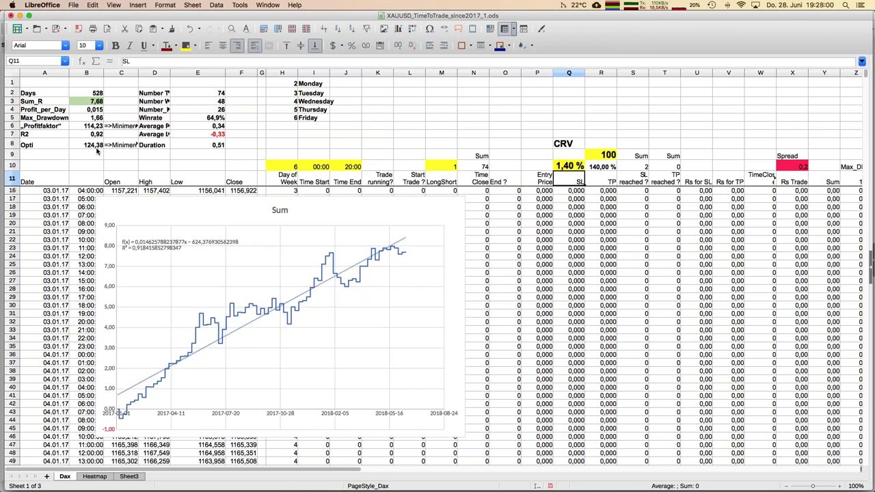
# Set the SL percentage in Q10 to 1,7%
pyautogui.press('Up')
pyautogui.write('1,7')
pyautogui.press('Return')
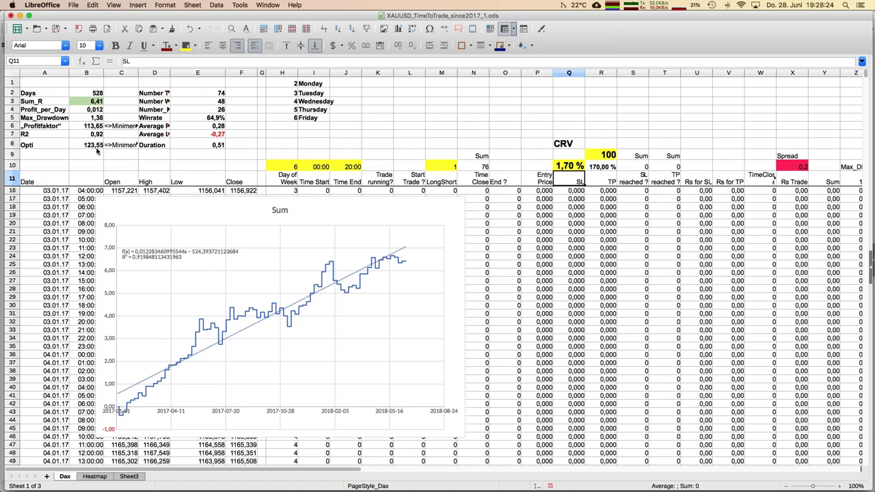
pyautogui.hscroll(5, 119, 204)
pyautogui.hscroll(-5, 119, 203)
pyautogui.press('Up')
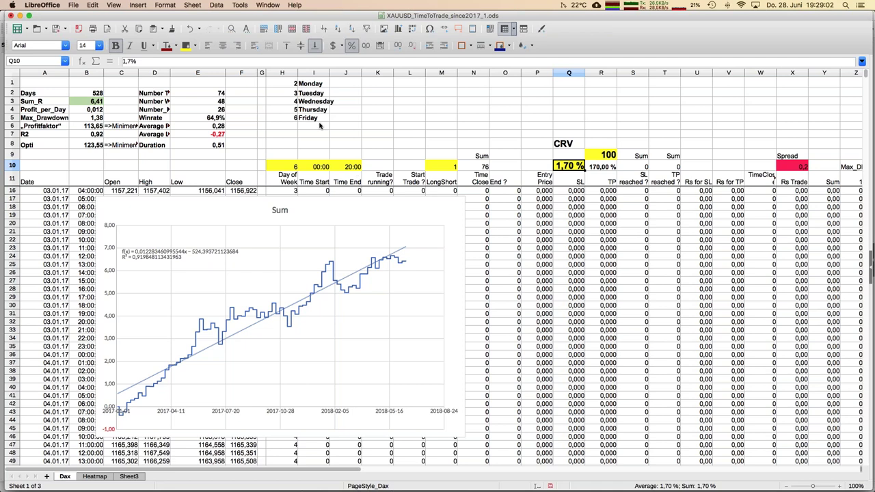
pyautogui.click(268, 6)
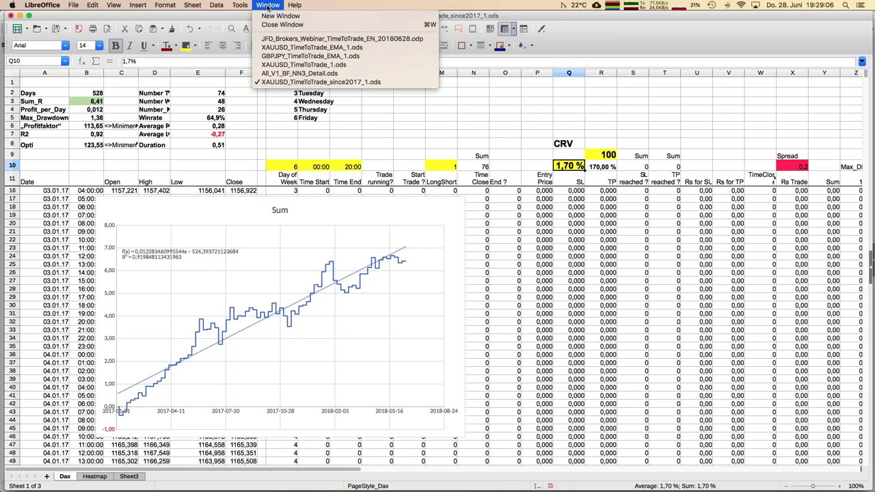
pyautogui.click(646, 285)
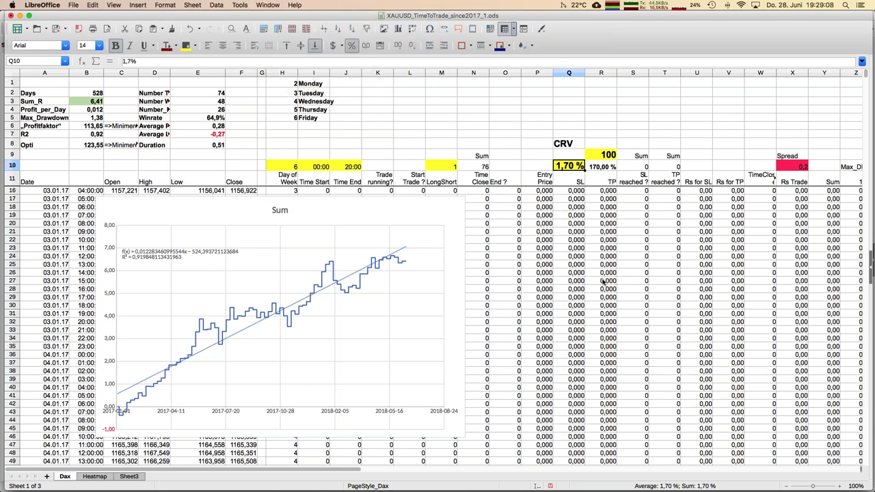
# Examine the Spread parameter in X10 and the trade statistics columns beyond it, and return to column A
pyautogui.scroll(2, 604, 281)
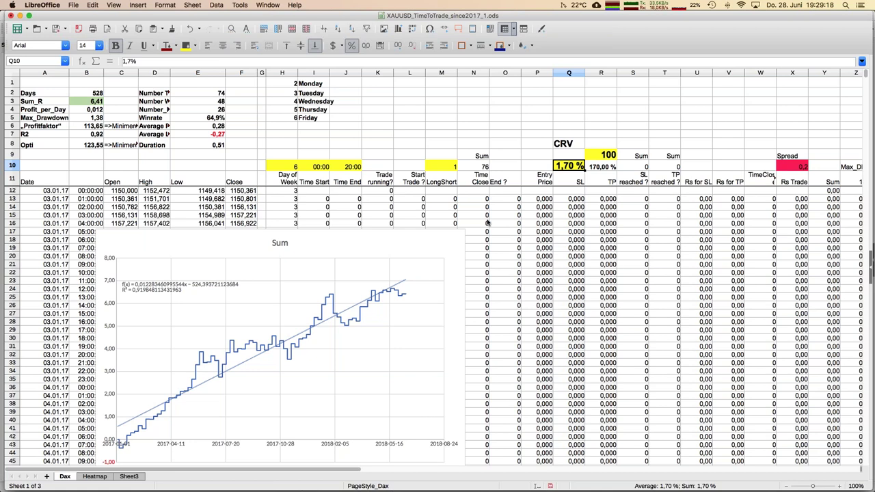
pyautogui.hscroll(10, 487, 222)
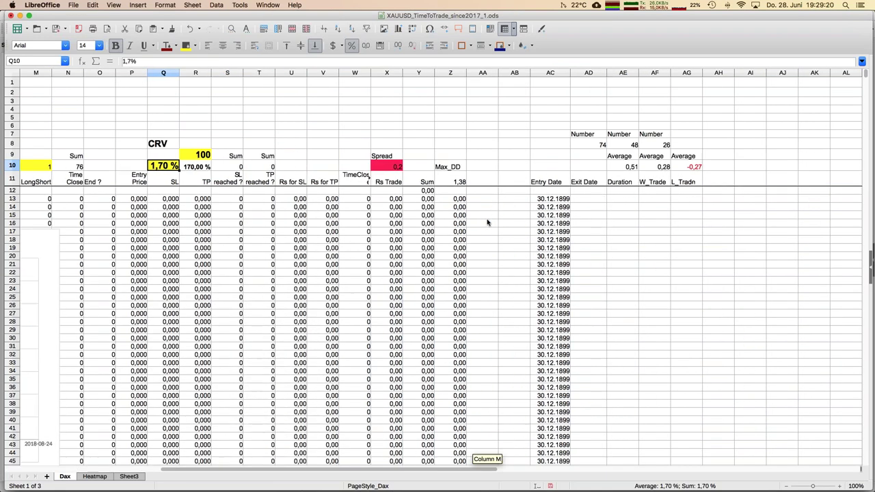
pyautogui.click(396, 169)
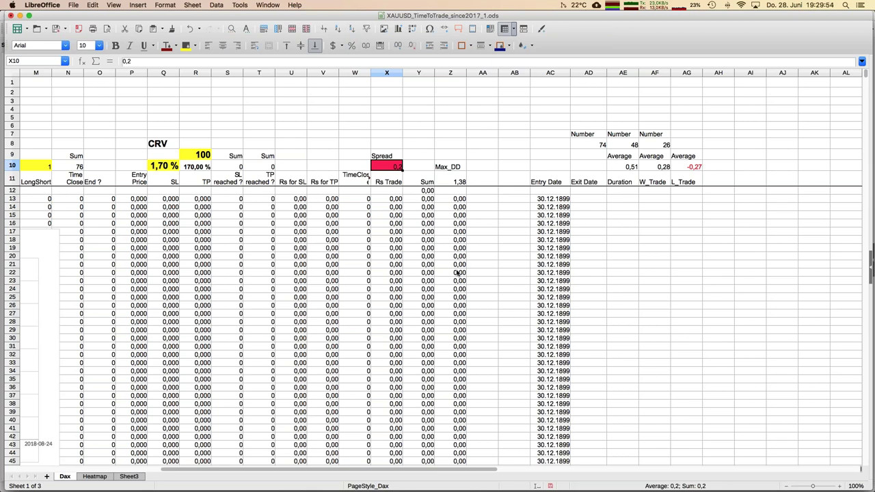
pyautogui.press('Left')
pyautogui.press('Left')
pyautogui.press('Left')
pyautogui.press('Left')
pyautogui.press('Left')
pyautogui.press('Left')
pyautogui.press('Left')
pyautogui.press('Left')
pyautogui.press('Left')
pyautogui.press('Left')
pyautogui.press('Left')
pyautogui.press('Left')
pyautogui.press('Left')
pyautogui.press('Left')
pyautogui.press('Left')
pyautogui.press('Left')
pyautogui.press('Left')
pyautogui.press('Left')
pyautogui.press('Left')
pyautogui.press('Left')
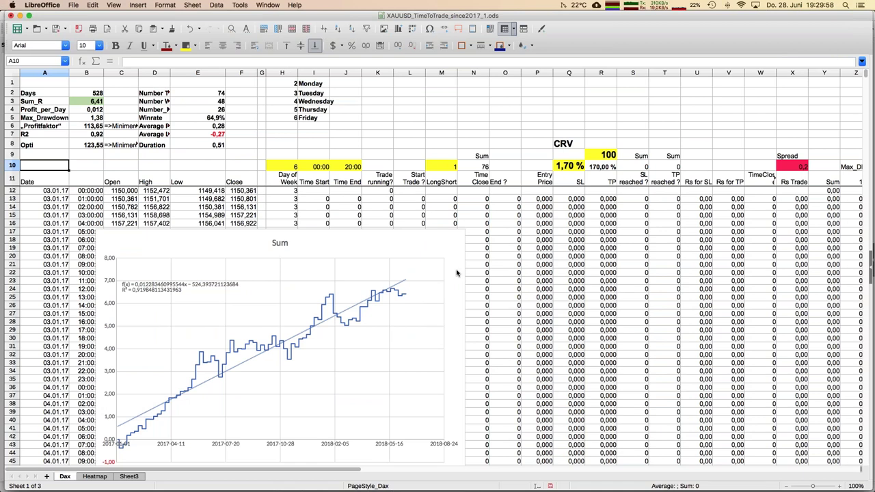
# Switch to the open spreadsheet XAUUSD_TimeToTrade_1.ods to view the longer XAUUSD backtest
pyautogui.click(267, 6)
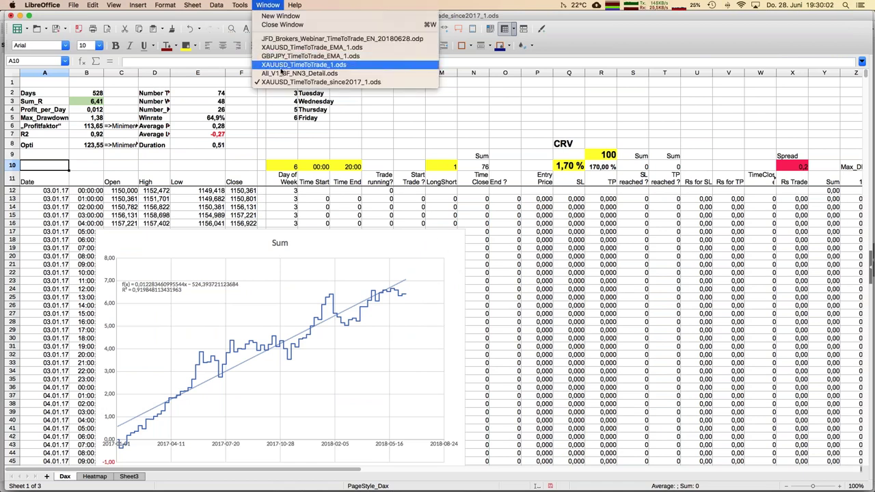
pyautogui.click(303, 64)
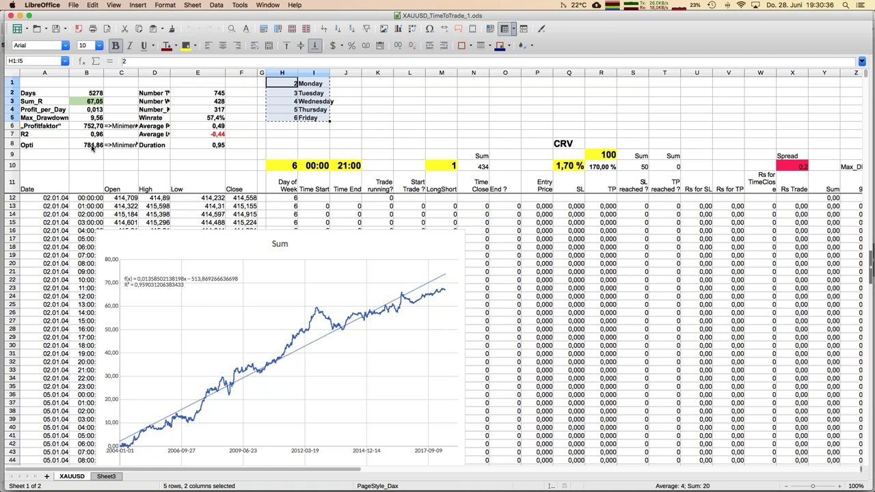
# Widen column D until the trade statistic labels are readable, and go to the Winrate formula in E5
pyautogui.click(198, 92)
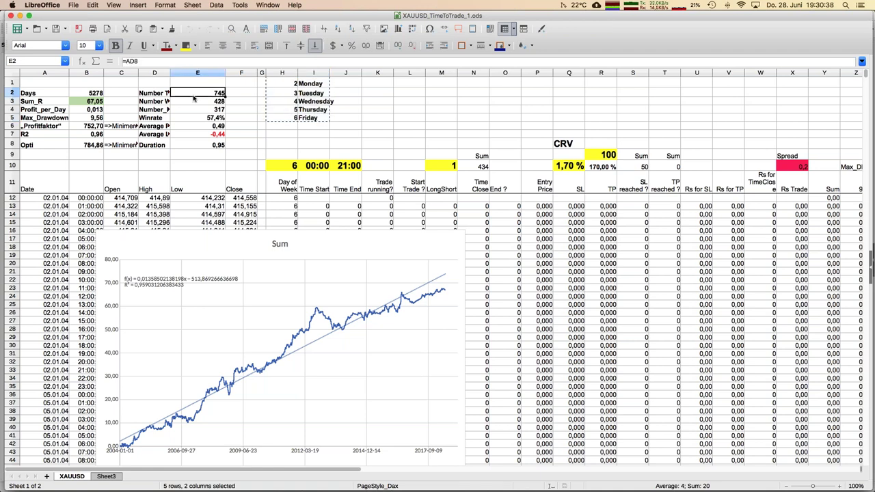
pyautogui.moveTo(171, 72); pyautogui.dragTo(184, 72)
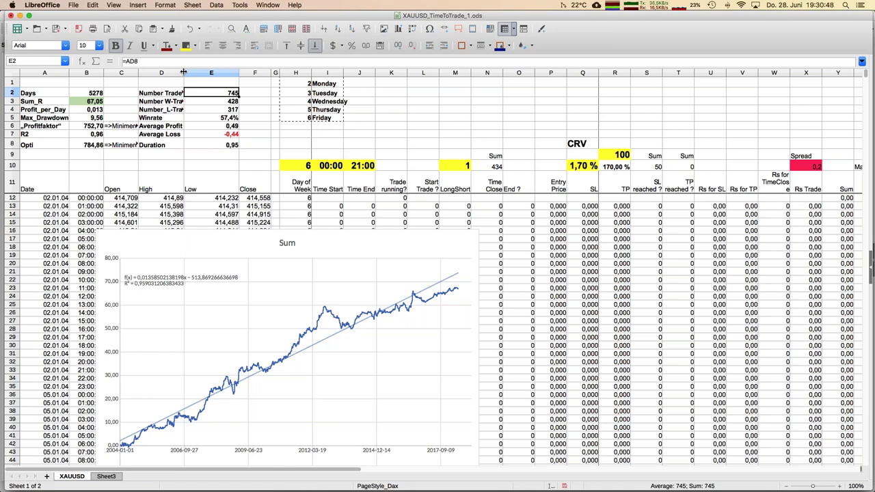
pyautogui.press('Down')
pyautogui.press('Down')
pyautogui.press('Down')
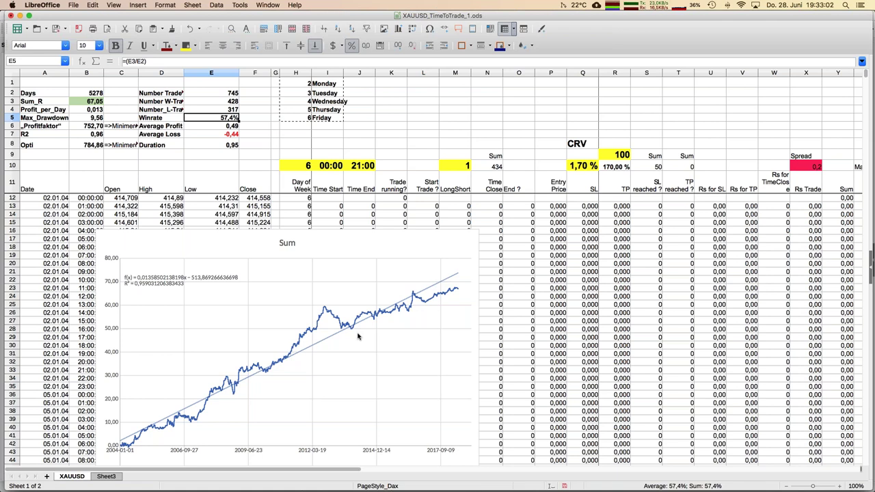
# Save the spreadsheet and show slide 6 on the EMA filter in JFD_Brokers_Webinar_TimeToTrade_EN_20180628.odp
pyautogui.press('super+s')
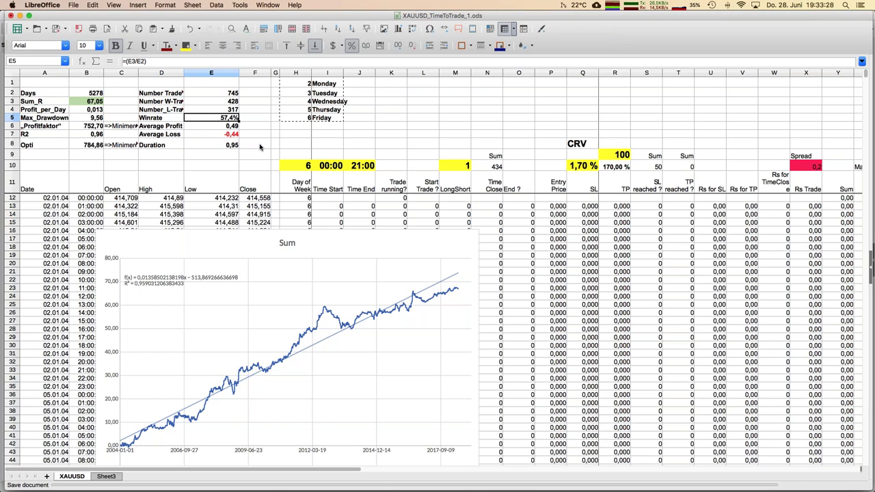
pyautogui.click(267, 5)
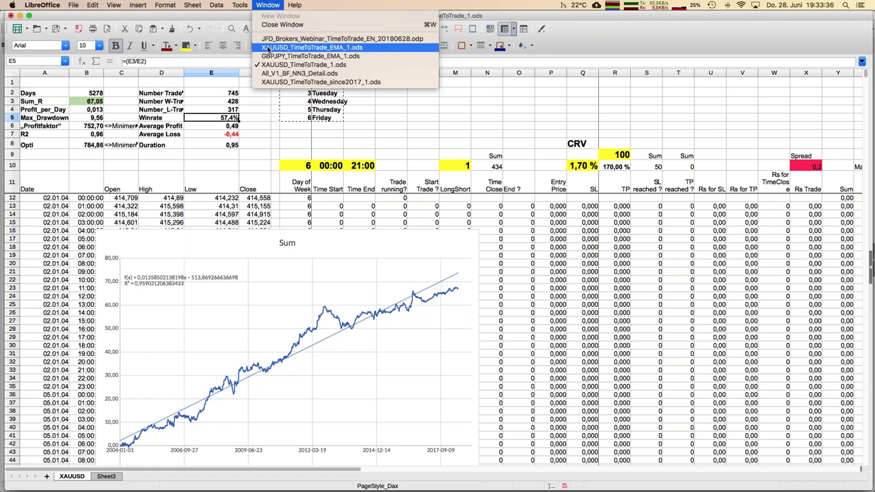
pyautogui.click(275, 39)
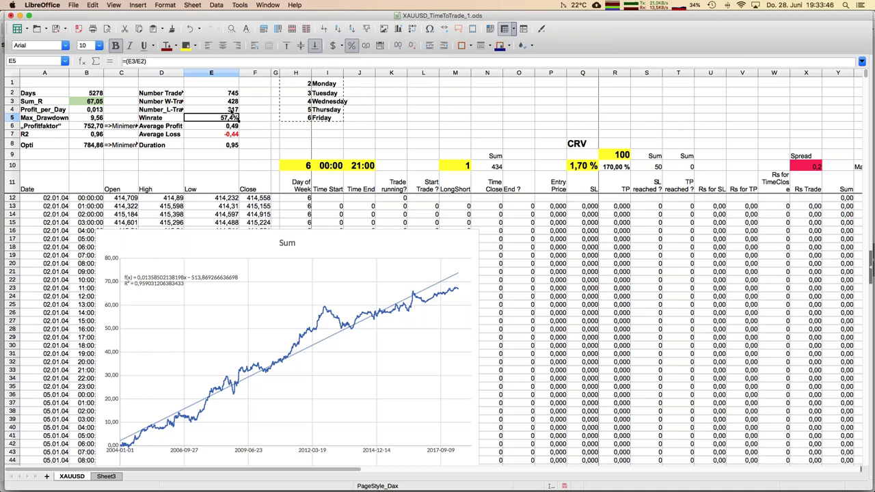
pyautogui.press('super+grave')
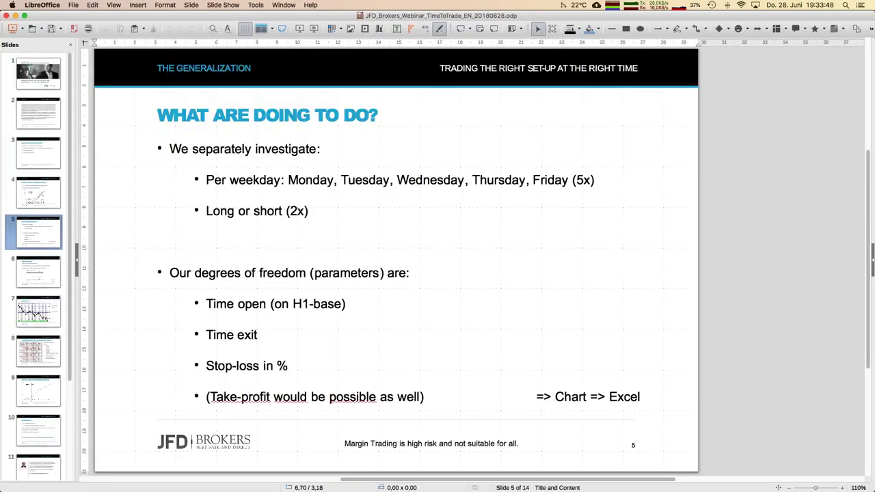
pyautogui.press('pagedown')
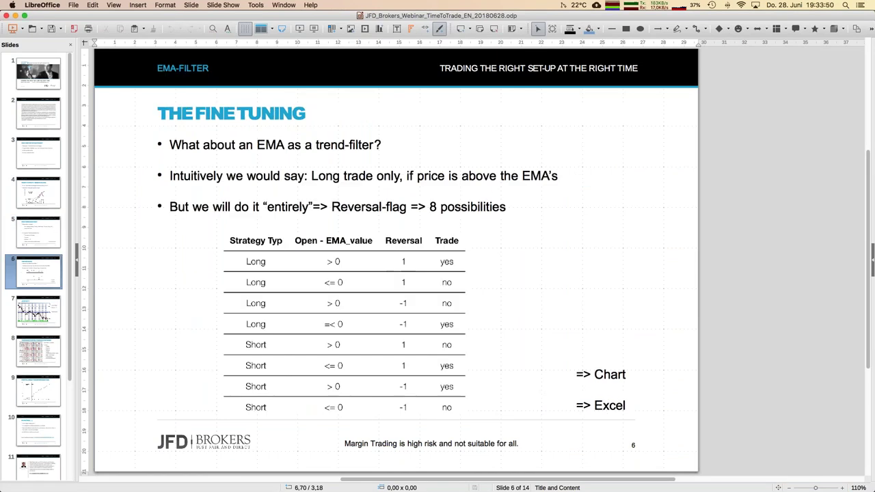
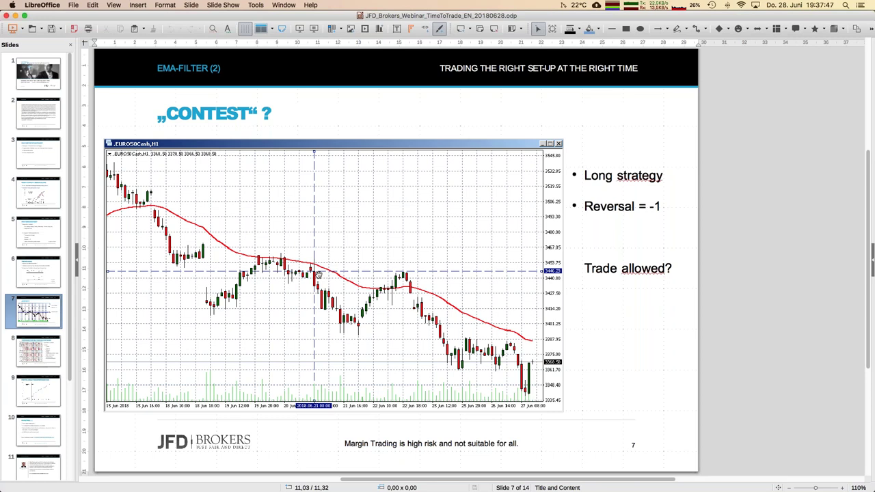
# Return to the EMA-filter slide, and switch to XAUUSD_TimeToTrade_EMA_1.ods to review its parameters up to the SL percentage in Q10
pyautogui.press('pageup')
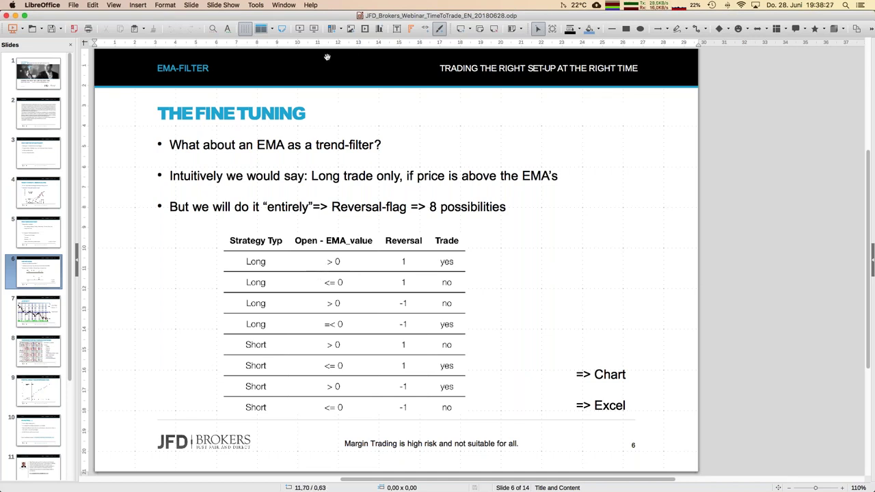
pyautogui.click(284, 6)
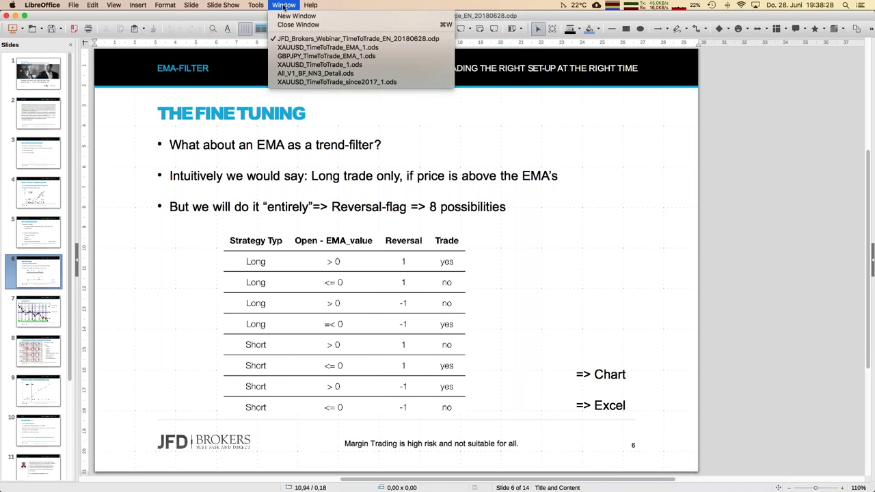
pyautogui.click(303, 48)
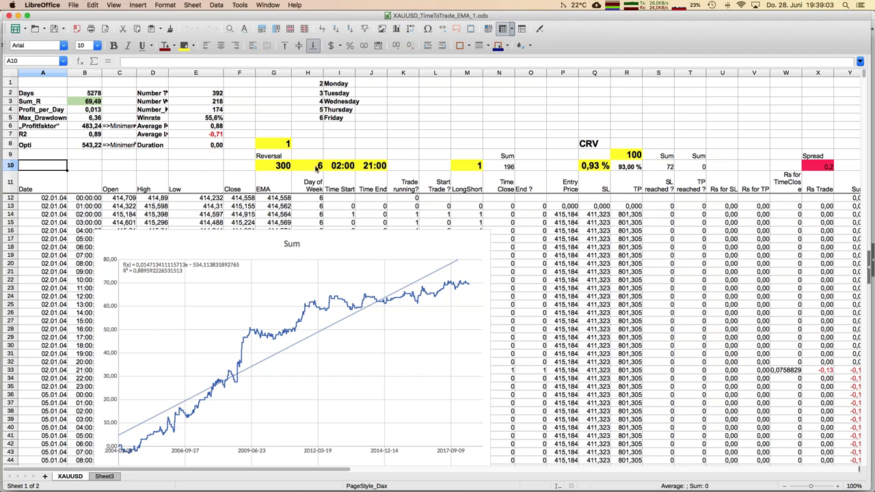
pyautogui.hscroll(1, 338, 168)
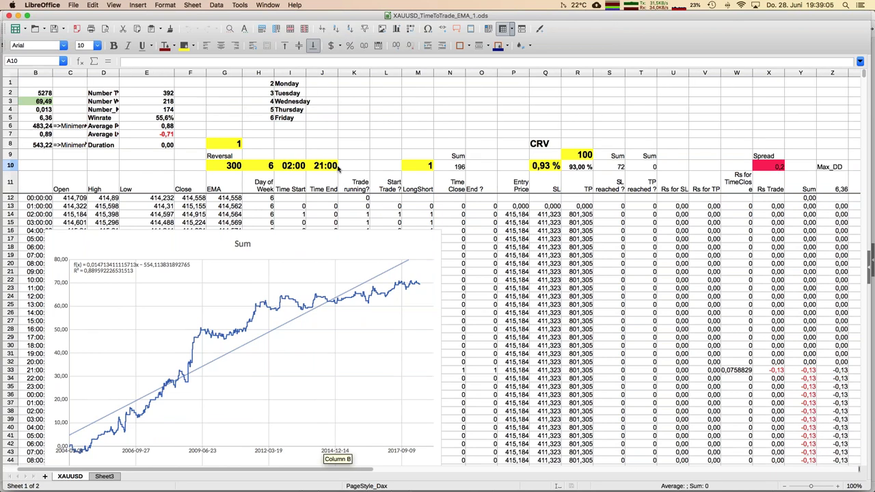
pyautogui.hscroll(-1, 338, 168)
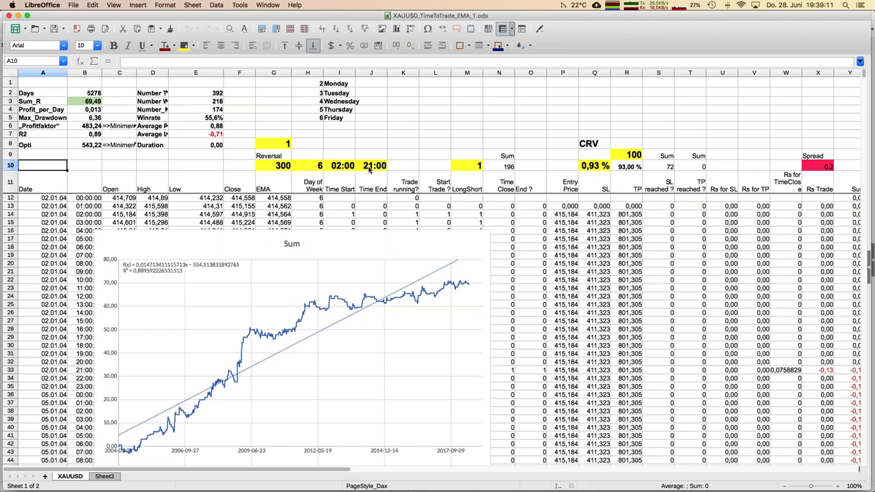
pyautogui.click(594, 167)
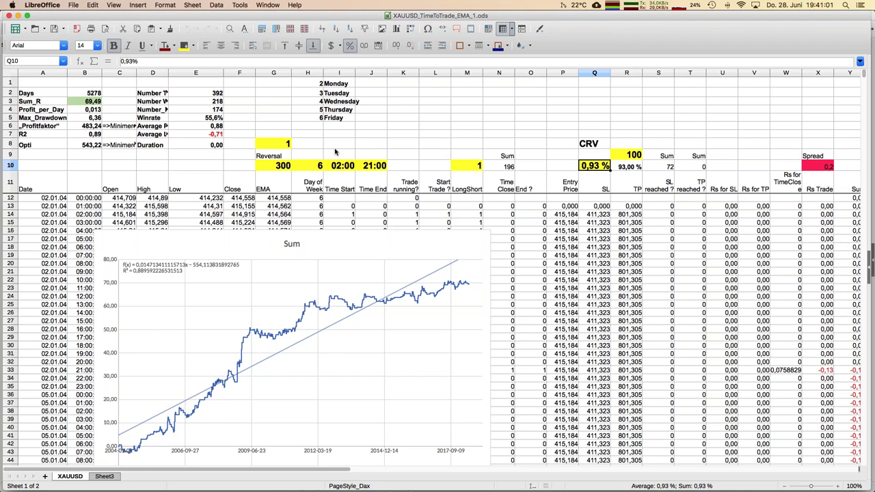
# Set the Reversal parameter in G8 to -1 to test the inverted EMA filter
pyautogui.click(288, 145)
pyautogui.write('-1')
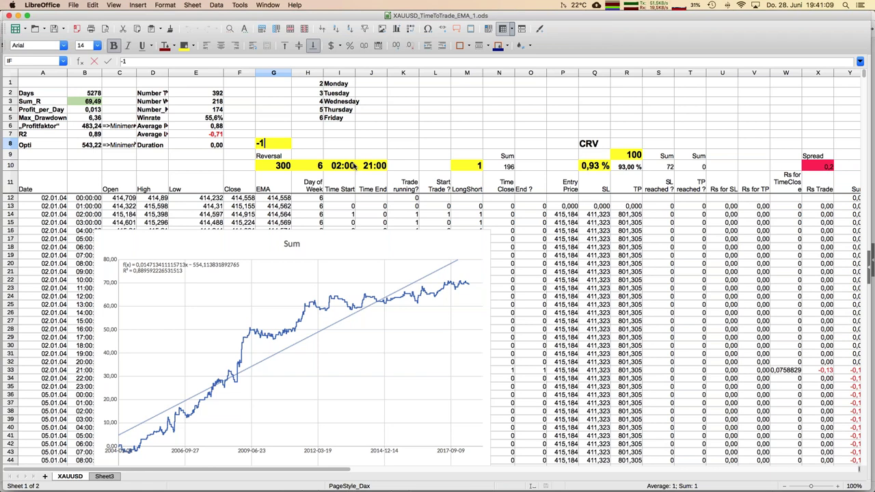
pyautogui.press('Return')
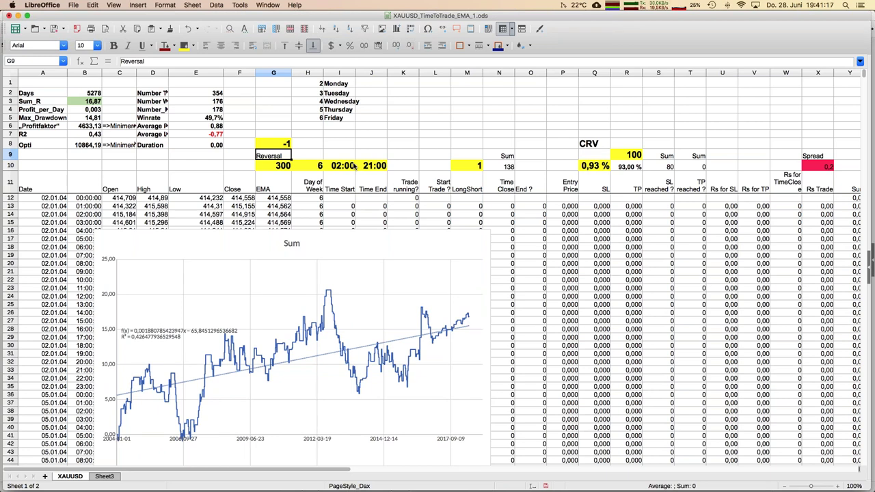
# Switch to GBPJPY_TimeToTrade_EMA_1.ods and view the whole Sum chart at the start of the data
pyautogui.click(267, 4)
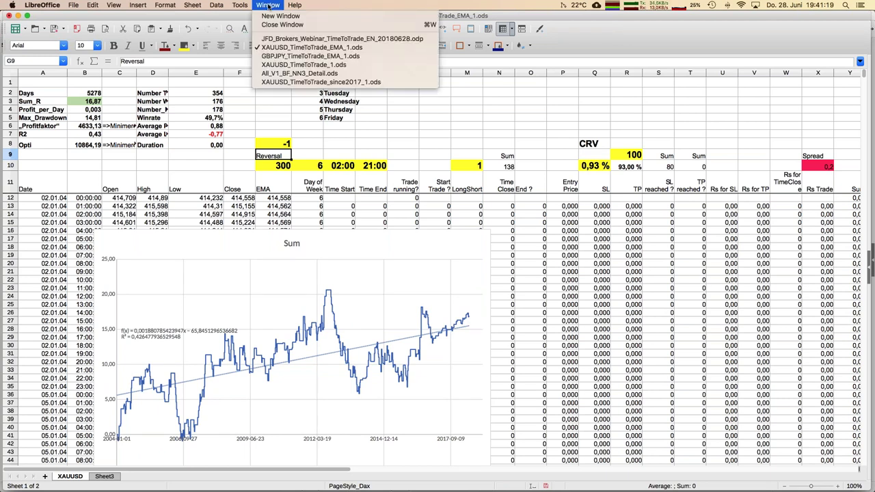
pyautogui.click(278, 56)
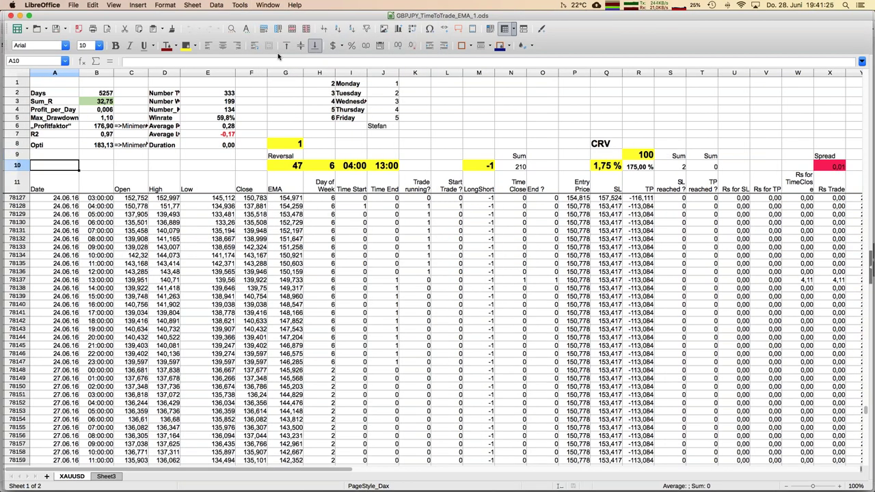
pyautogui.press('Down')
pyautogui.press('Down')
pyautogui.press('Down')
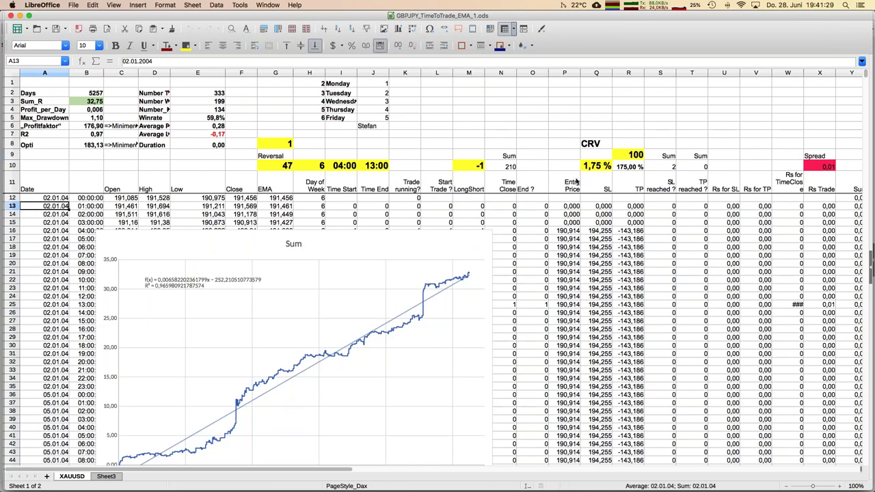
pyautogui.scroll(-3, 638, 268)
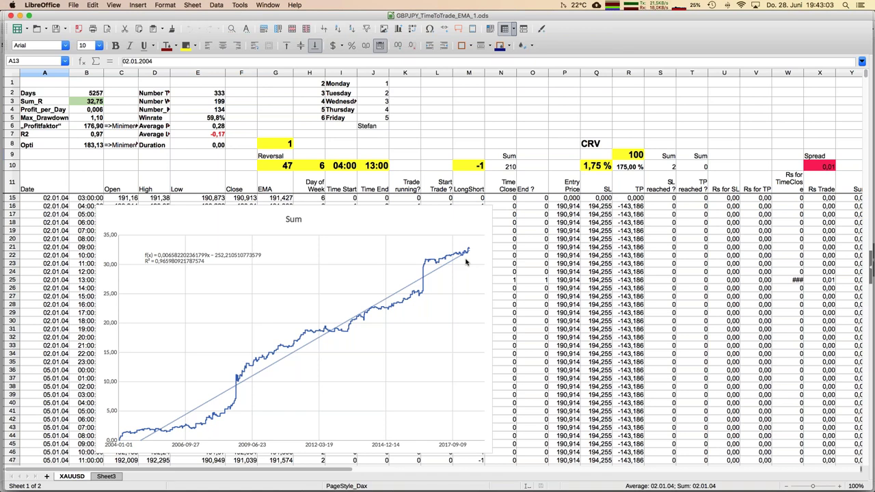
# Switch back to the presentation JFD_Brokers_Webinar_TimeToTrade_EN_20180628.odp
pyautogui.click(268, 4)
pyautogui.click(285, 40)
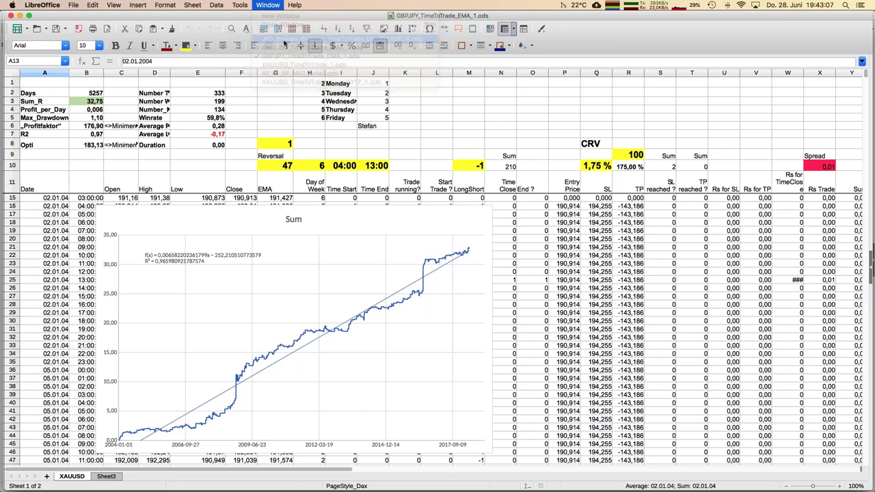
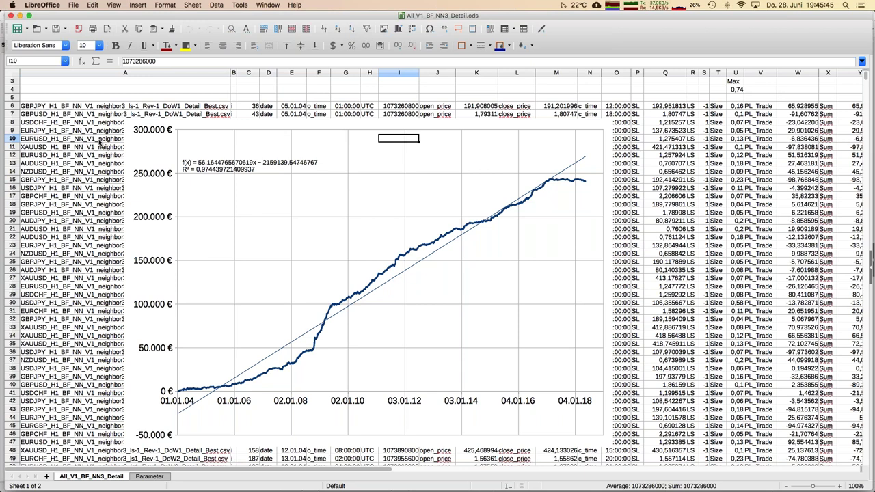
# Move along row 10 of the All_V1_BF_NN3_Detail sheet past the chart to examine the portfolio statistics in columns AB and AC
pyautogui.press('Right')
pyautogui.press('Right')
pyautogui.press('Right')
pyautogui.press('Right')
pyautogui.press('Right')
pyautogui.press('Right')
pyautogui.press('Right')
pyautogui.press('Right')
pyautogui.press('Right')
pyautogui.press('Right')
pyautogui.press('Right')
pyautogui.press('Right')
pyautogui.press('Right')
pyautogui.press('Right')
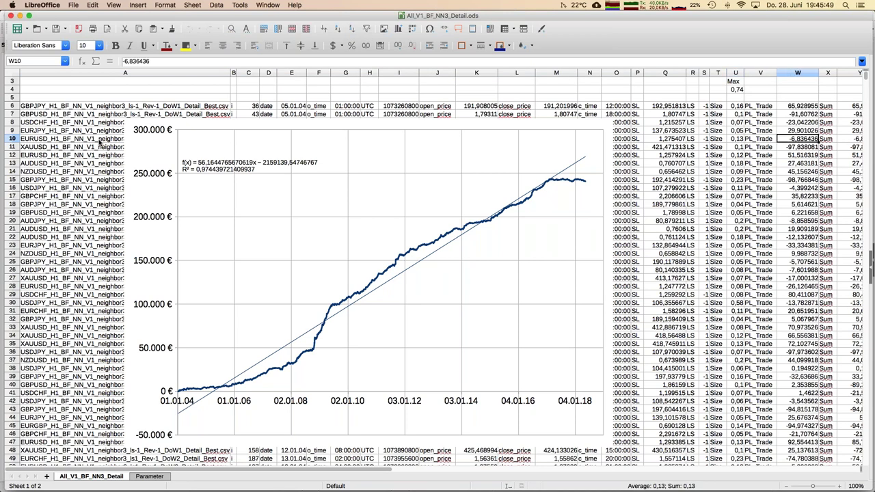
pyautogui.press('Right')
pyautogui.press('Right')
pyautogui.press('Right')
pyautogui.press('Right')
pyautogui.press('Right')
pyautogui.press('Right')
pyautogui.press('Right')
pyautogui.press('Right')
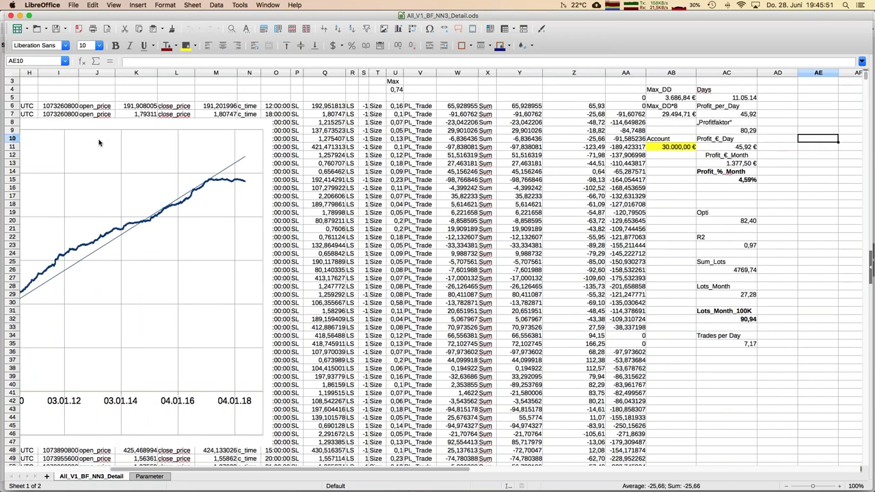
pyautogui.press('Right')
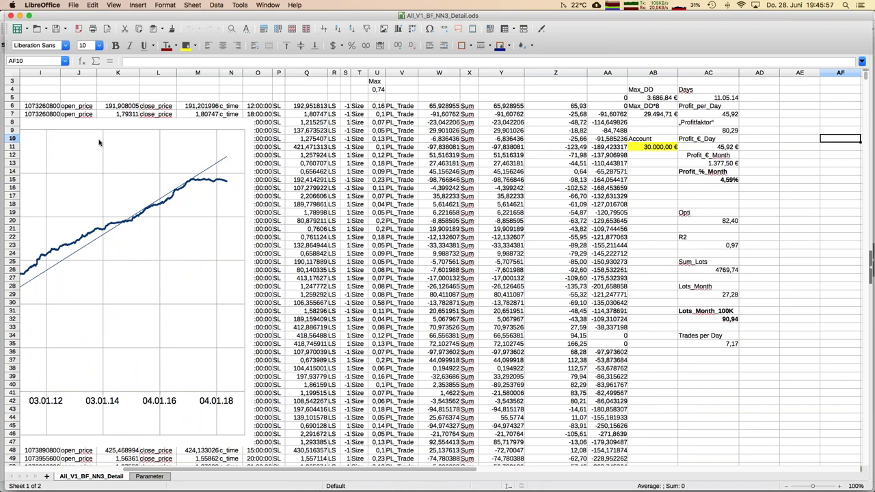
pyautogui.press('Right')
pyautogui.press('Right')
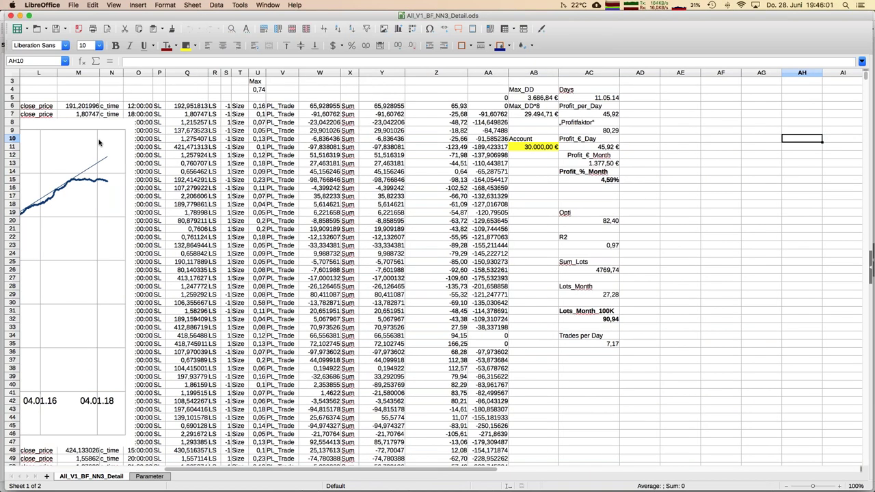
# Examine the Account value in AB11 and the monthly profit percentage in row 15
pyautogui.press('Left')
pyautogui.press('Left')
pyautogui.press('Left')
pyautogui.press('Left')
pyautogui.press('Left')
pyautogui.press('Left')
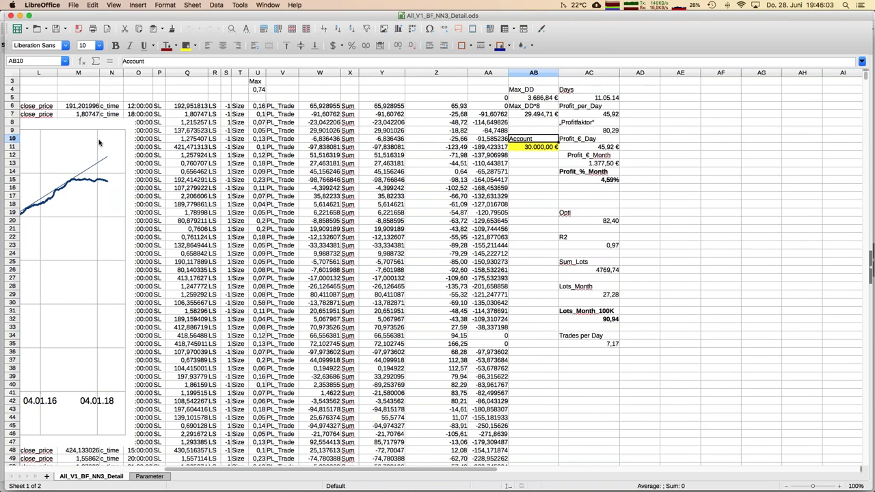
pyautogui.press('Down')
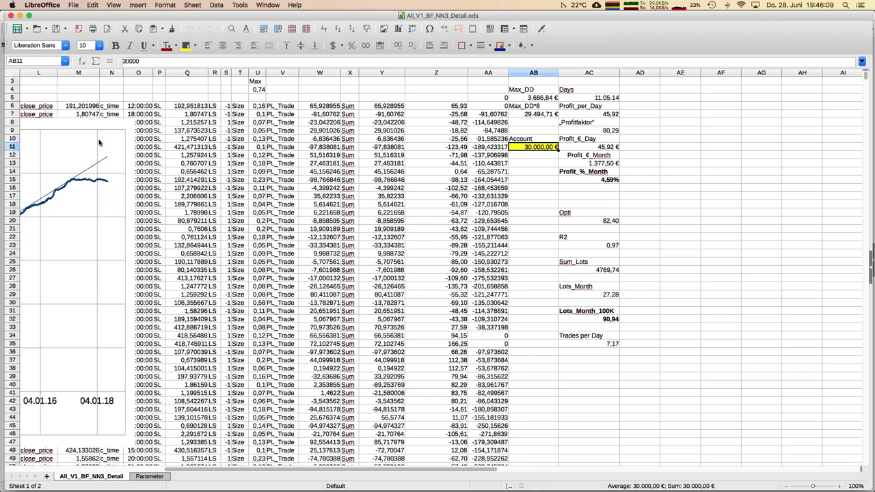
pyautogui.press('Down')
pyautogui.press('Down')
pyautogui.press('Down')
pyautogui.press('Down')
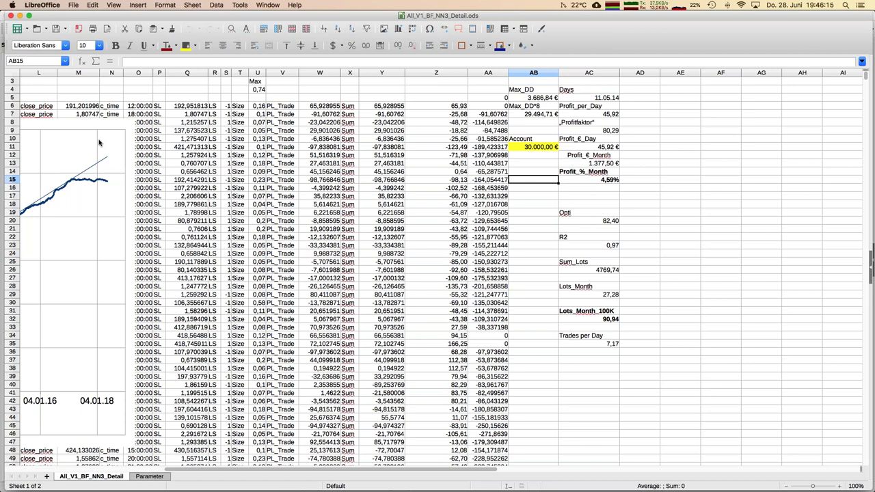
# Return to column A in row 15 to view the portfolio equity chart
pyautogui.press('Left')
pyautogui.press('Left')
pyautogui.press('Left')
pyautogui.press('Left')
pyautogui.press('Left')
pyautogui.press('Home')
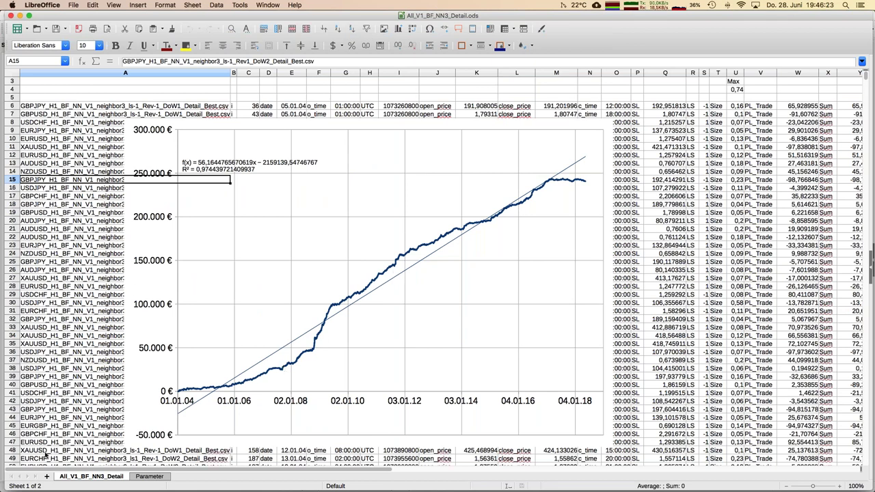
# Open the Parameter sheet, enlarge its view to 110%, and select the GBPJPY strategy file name in B1
pyautogui.click(150, 476)
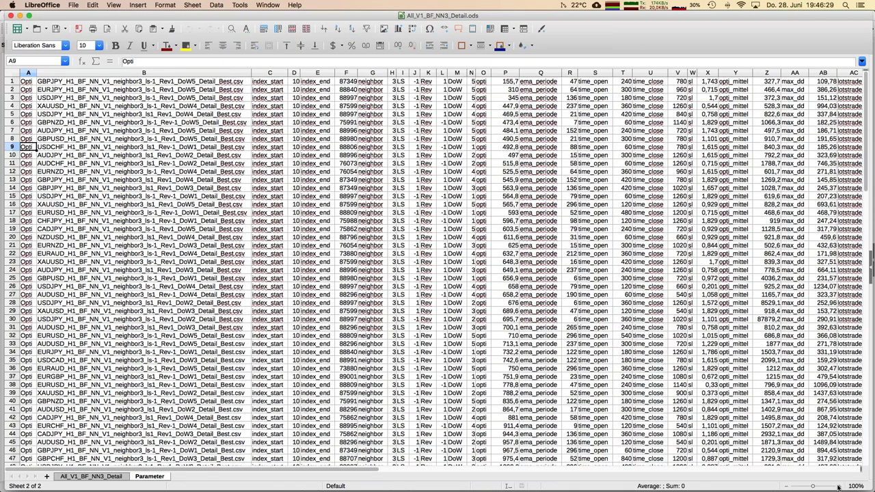
pyautogui.click(840, 488)
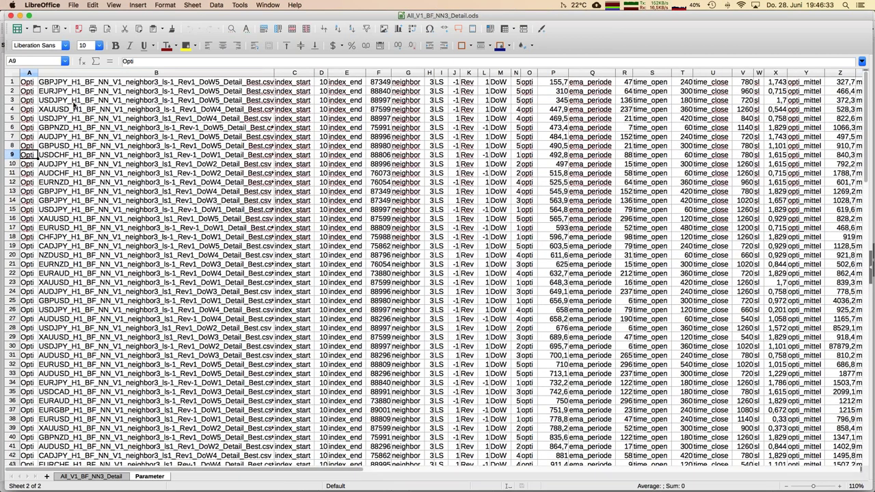
pyautogui.click(65, 82)
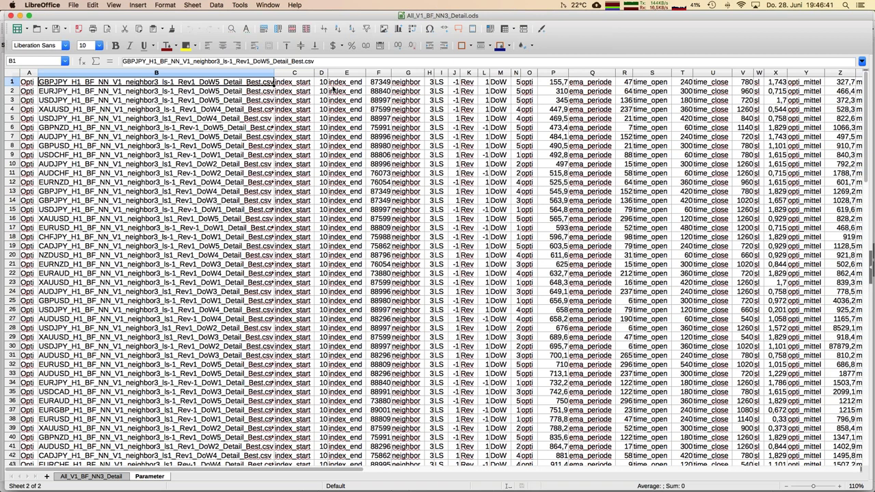
# Step through the GBPJPY strategy's parameters in row 1 as far as the LS value in J1
pyautogui.press('Right')
pyautogui.press('Right')
pyautogui.press('Right')
pyautogui.press('Right')
pyautogui.press('Right')
pyautogui.press('Right')
pyautogui.press('Right')
pyautogui.press('Right')
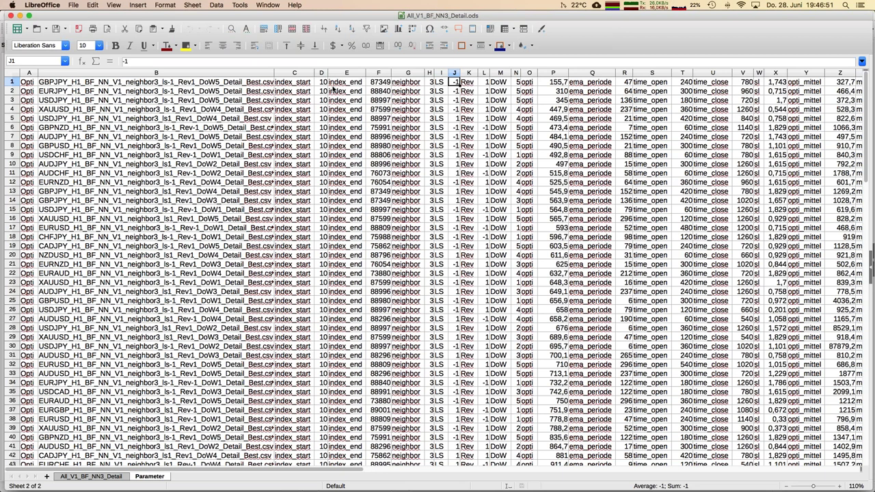
# Continue along row 1 from the LS value past Rev to the DoW value in N1
pyautogui.press('Right')
pyautogui.press('Right')
pyautogui.press('Right')
pyautogui.press('Right')
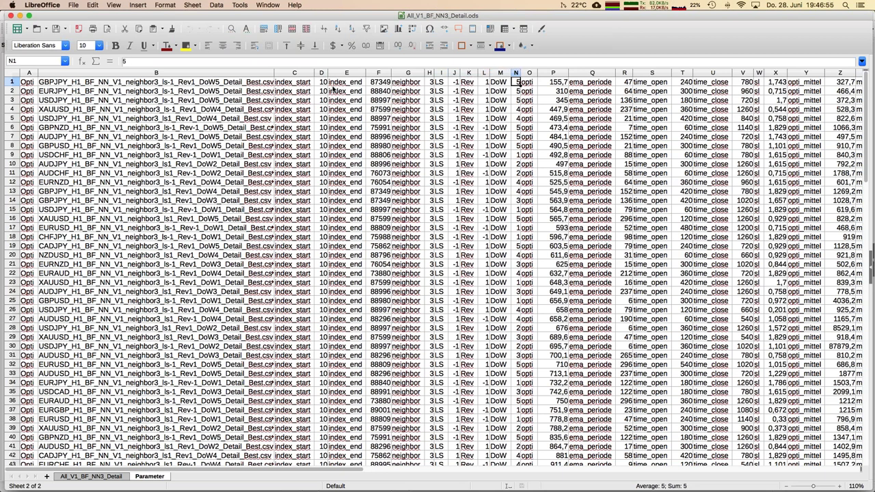
# Step through the GBPJPY strategy's EMA period, opening and closing times and stop-loss as far as the max_dd value in AB1
pyautogui.press('Right')
pyautogui.press('Right')
pyautogui.press('Right')
pyautogui.press('Right')
pyautogui.press('Right')
pyautogui.press('Right')
pyautogui.press('Right')
pyautogui.press('Right')
pyautogui.press('Right')
pyautogui.press('Right')
pyautogui.press('Right')
pyautogui.press('Right')
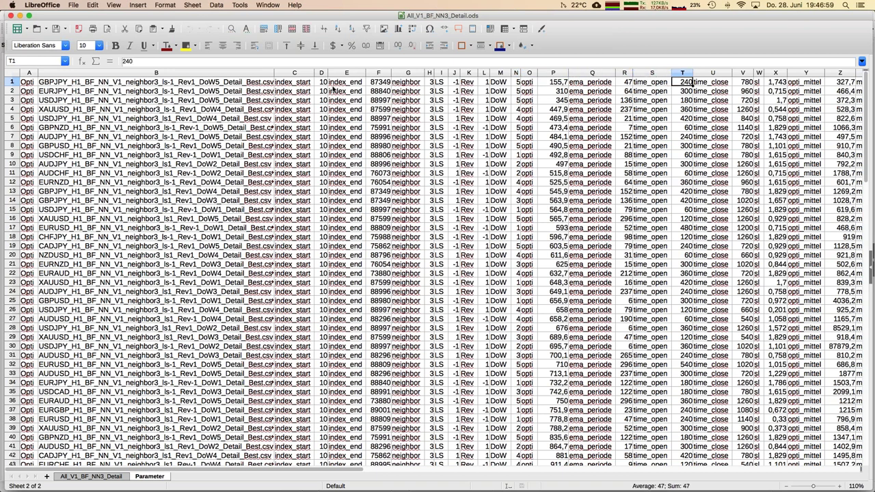
pyautogui.press('Right')
pyautogui.press('Right')
pyautogui.press('Right')
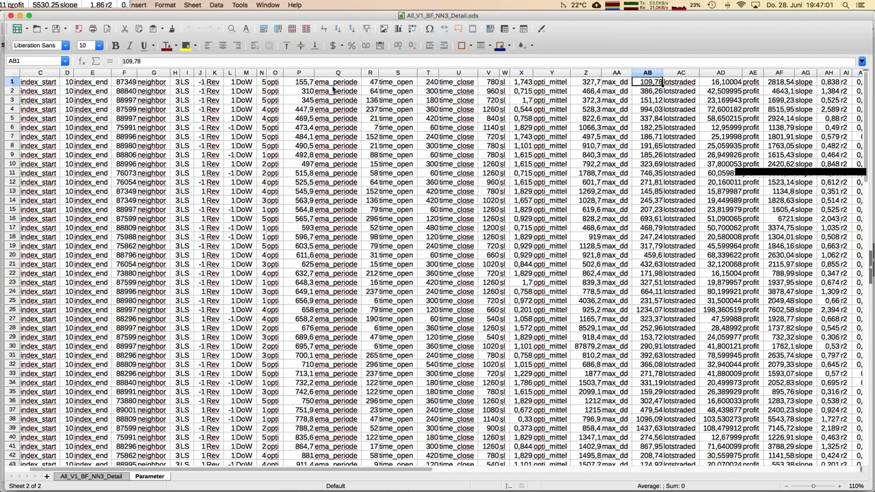
# Go back along row 1 to the time_open value in T1
pyautogui.press('Left')
pyautogui.press('Left')
pyautogui.press('Left')
pyautogui.press('Left')
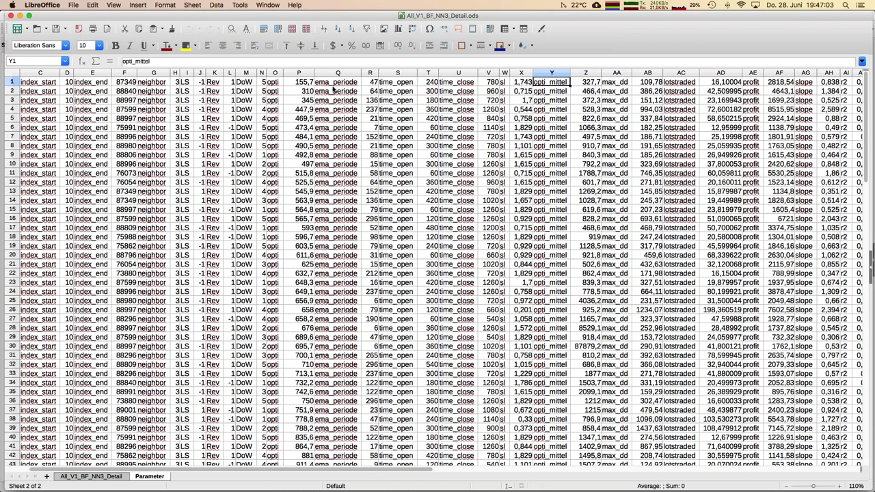
pyautogui.press('Left')
pyautogui.press('Left')
pyautogui.press('Left')
pyautogui.press('Left')
pyautogui.press('Left')
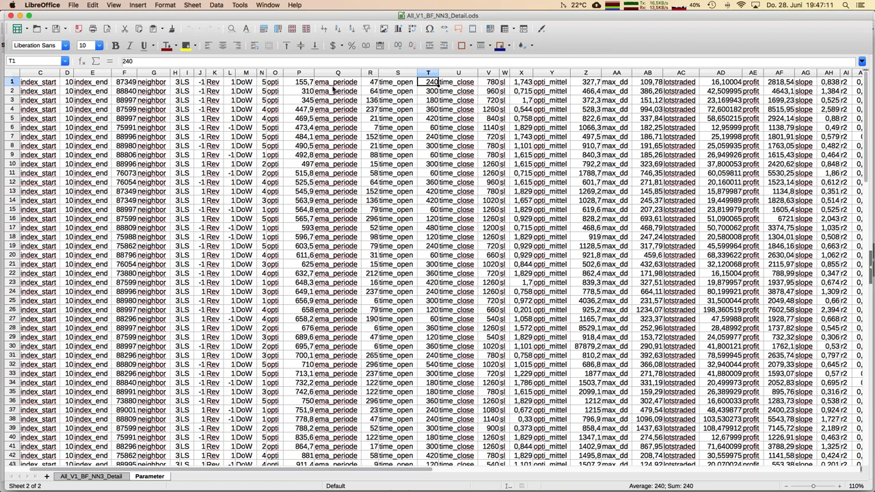
# Review the time_close and sl values in row 1, ending on the opti_mittel value in Z1
pyautogui.press('Right')
pyautogui.press('Right')
pyautogui.press('Right')
pyautogui.press('Right')
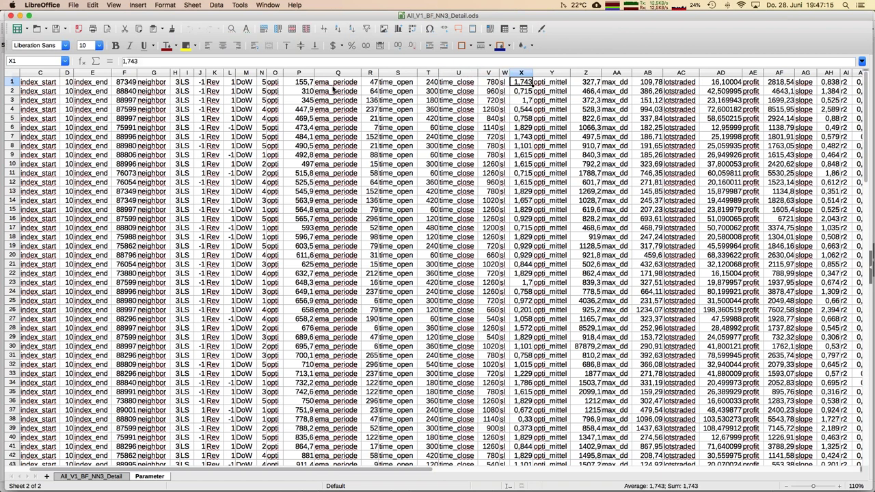
pyautogui.press('Right')
pyautogui.press('Right')
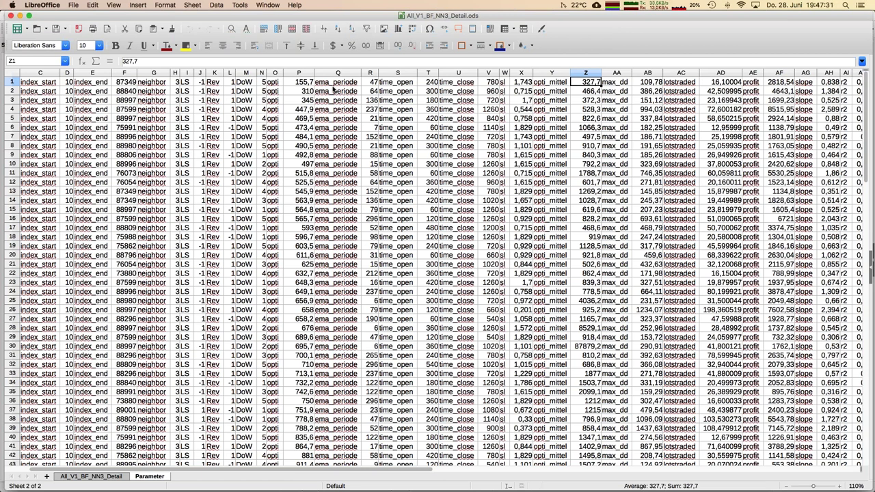
# Examine the remaining result figures in row 1, from max_dd and lotstraded through profit and slope to r2
pyautogui.press('Right')
pyautogui.press('Right')
pyautogui.press('Right')
pyautogui.press('Right')
pyautogui.press('Right')
pyautogui.press('Right')
pyautogui.press('Right')
pyautogui.press('Right')
pyautogui.press('Right')
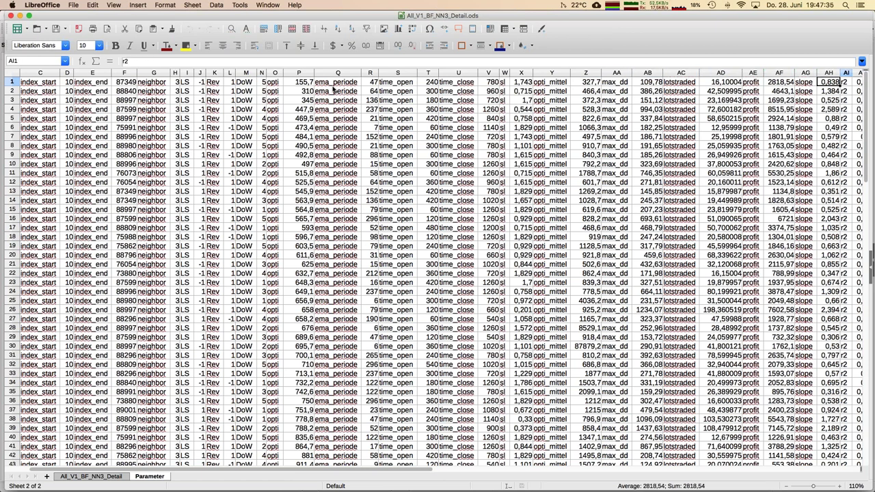
pyautogui.hscroll(5, 333, 89)
# Return to A1, check the last strategy row in column A, and come back to the first row
pyautogui.press('Left')
pyautogui.press('Left')
pyautogui.press('Left')
pyautogui.press('Left')
pyautogui.press('Left')
pyautogui.press('Left')
pyautogui.press('Left')
pyautogui.press('Left')
pyautogui.hotkey('ctrl', 'Home')
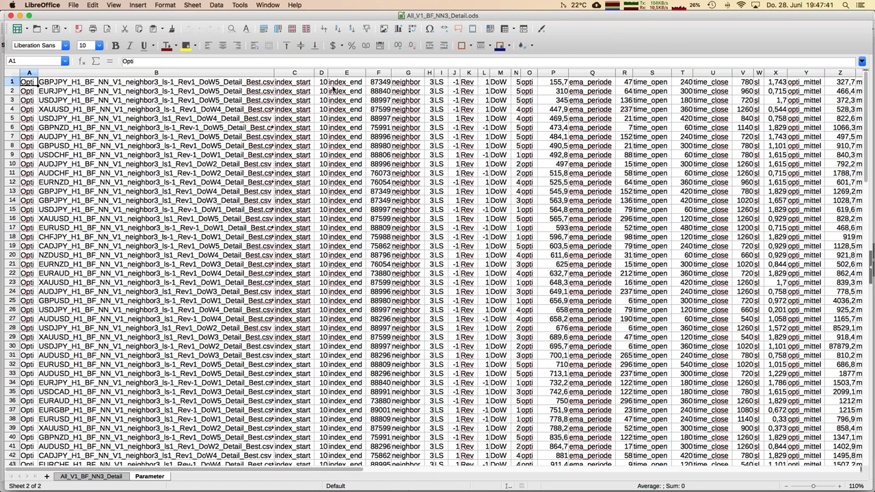
pyautogui.hotkey('ctrl', 'Down')
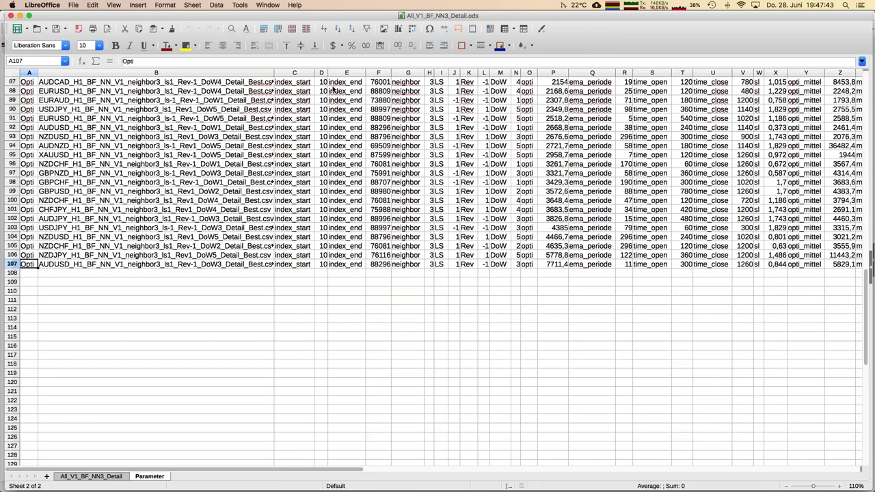
pyautogui.hotkey('ctrl', 'Up')
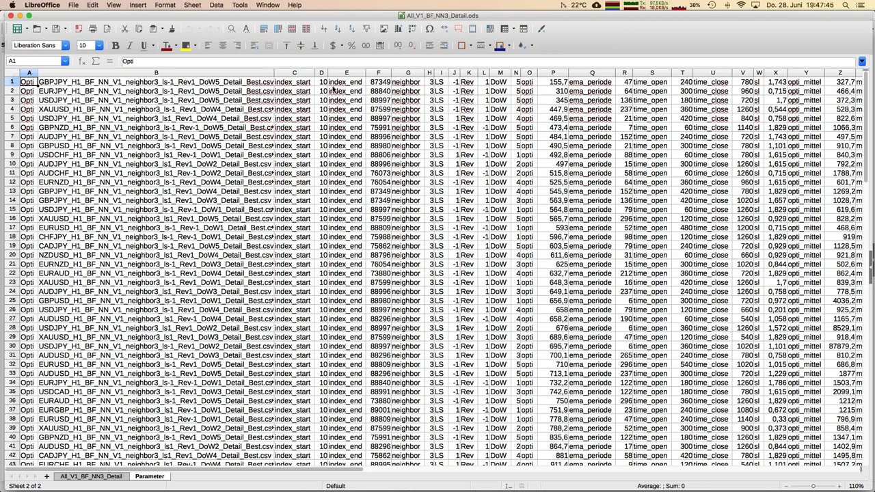
# Sort the whole parameter table A1:AJ107 in ascending order by the DoW values in column N
pyautogui.hotkey('ctrl', 'shift', 'Down')
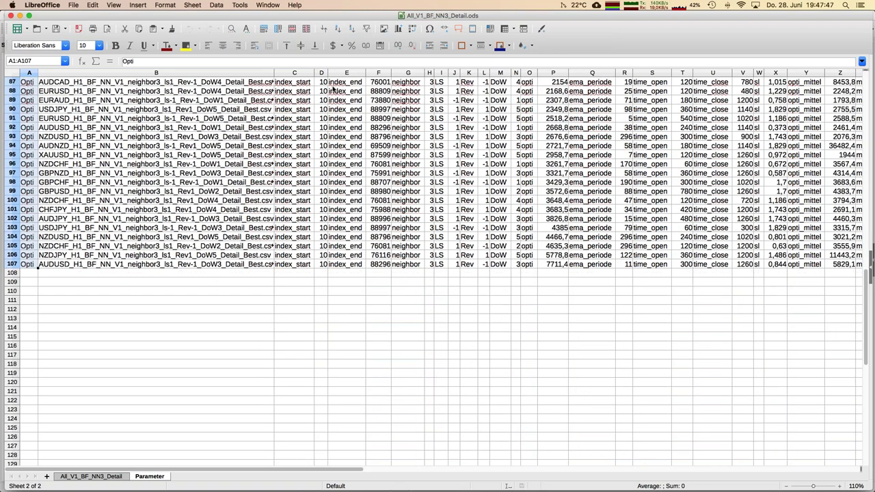
pyautogui.hotkey('ctrl', 'shift', 'Right')
pyautogui.hscroll(-10, 200, 111)
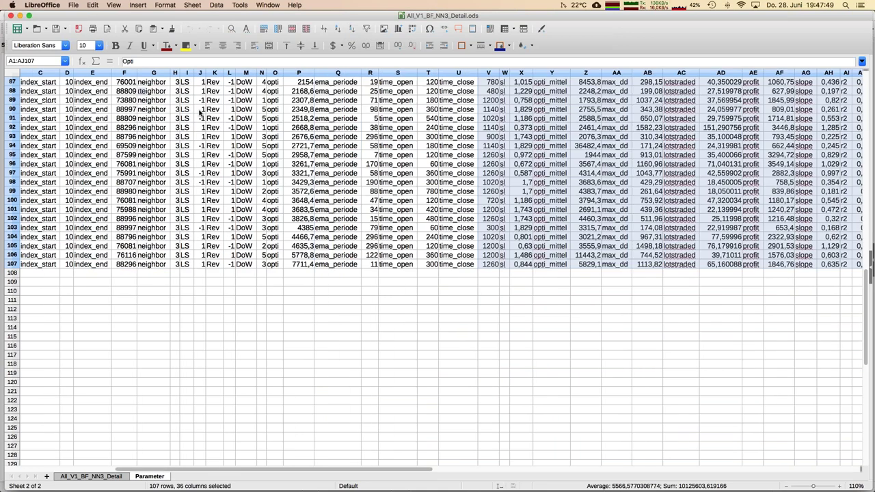
pyautogui.hscroll(-3, 200, 111)
pyautogui.click(216, 5)
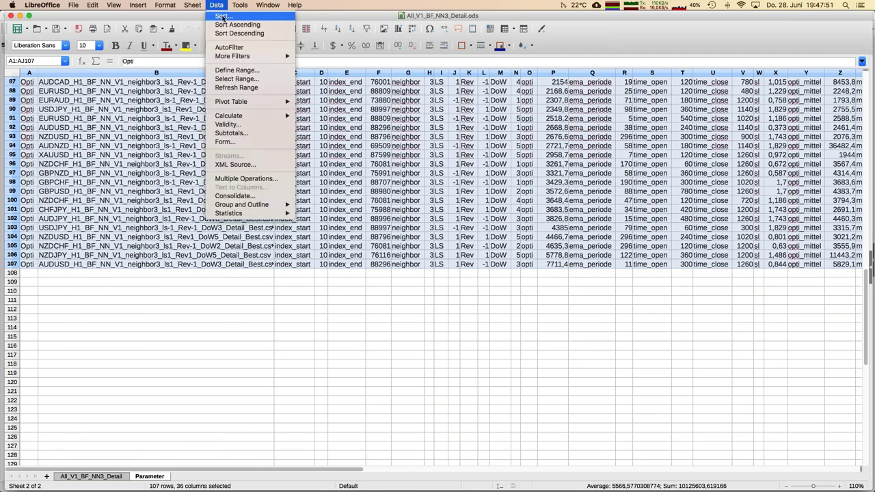
pyautogui.click(222, 16)
pyautogui.click(381, 186)
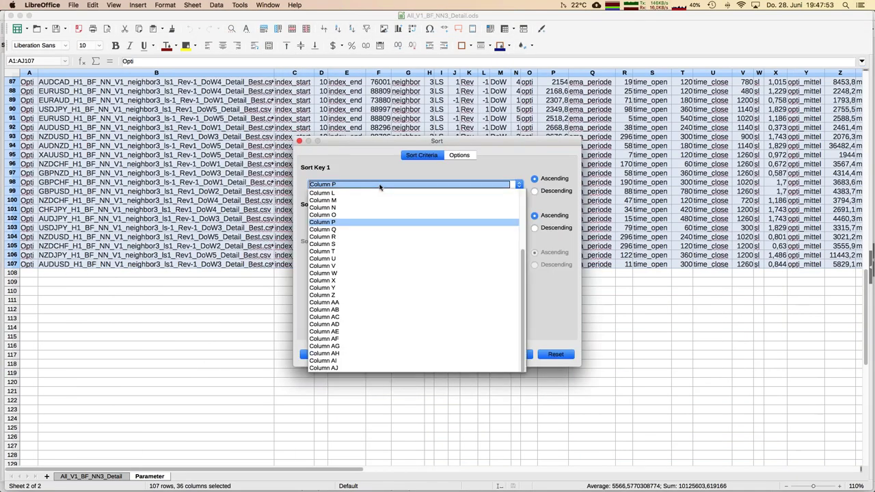
pyautogui.click(348, 208)
pyautogui.click(478, 354)
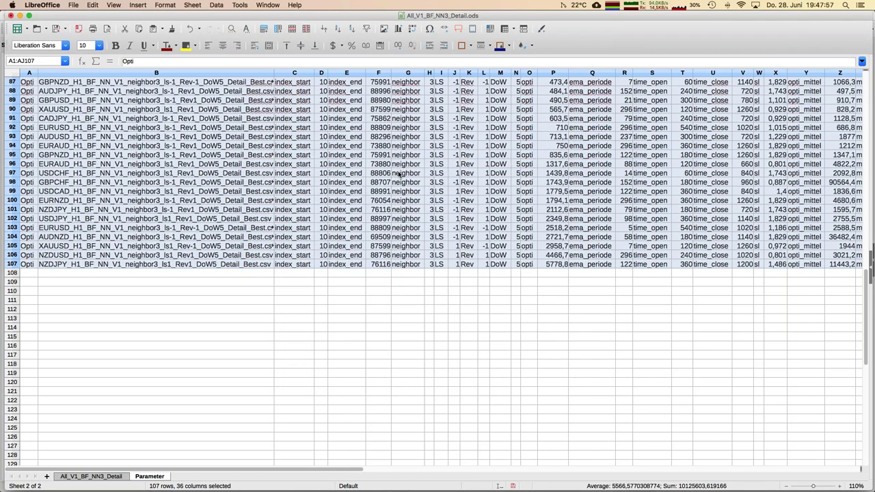
# Go to the top of the sorted table and select row 23, the last strategy with DoW 1
pyautogui.click(400, 174)
pyautogui.press('super+Up')
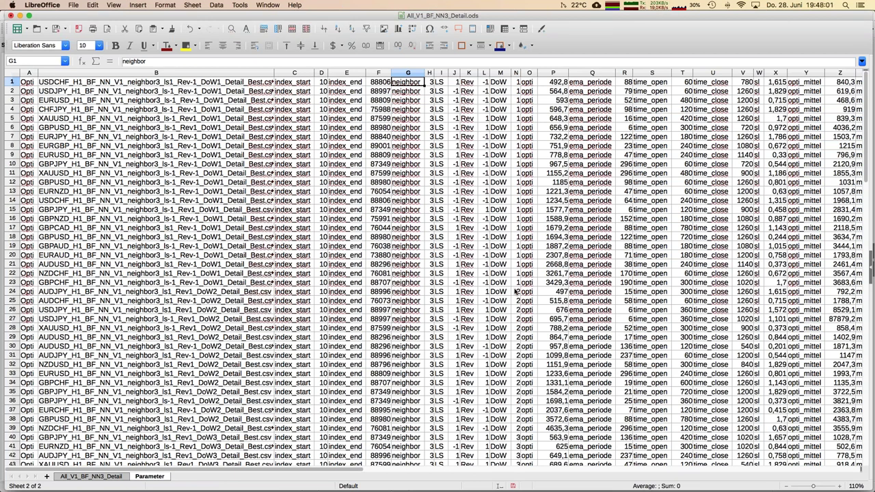
pyautogui.click(12, 282)
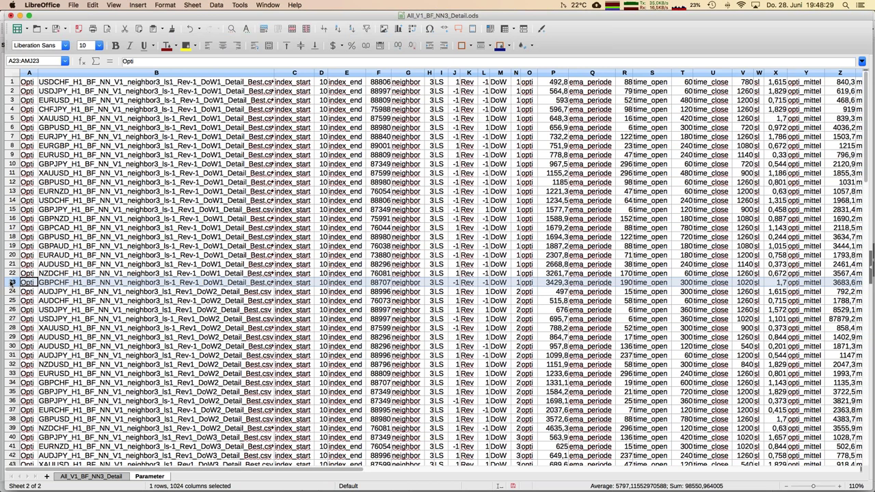
# Insert a normal column chart of the DoW values in column N, using the range N1:N107 with data series in columns
pyautogui.click(517, 73)
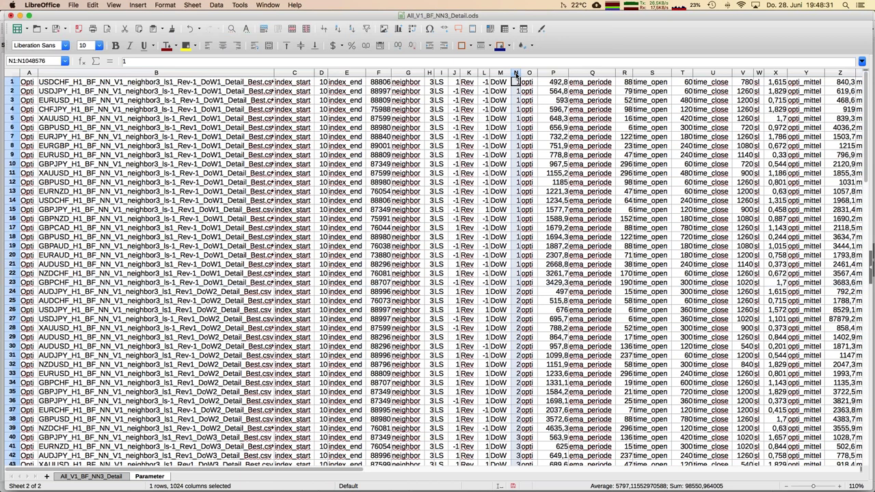
pyautogui.click(399, 29)
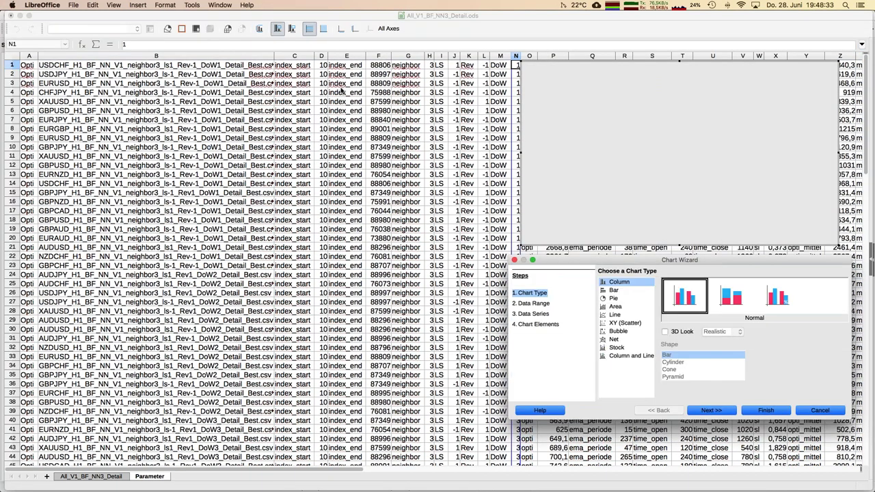
pyautogui.click(701, 412)
pyautogui.moveTo(568, 266); pyautogui.dragTo(302, 245)
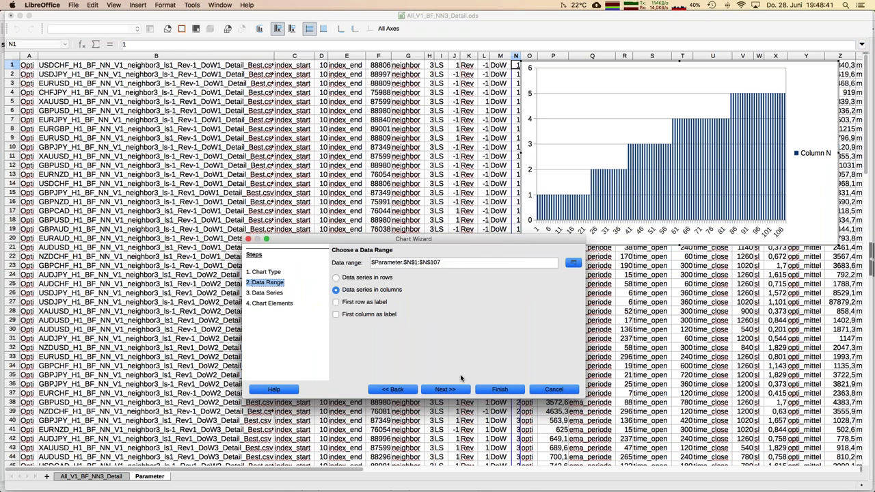
pyautogui.click(498, 389)
# Examine how the strategies are distributed over weekdays 1 to 5 by inspecting data points in the column N chart
pyautogui.moveTo(303, 471); pyautogui.dragTo(351, 472)
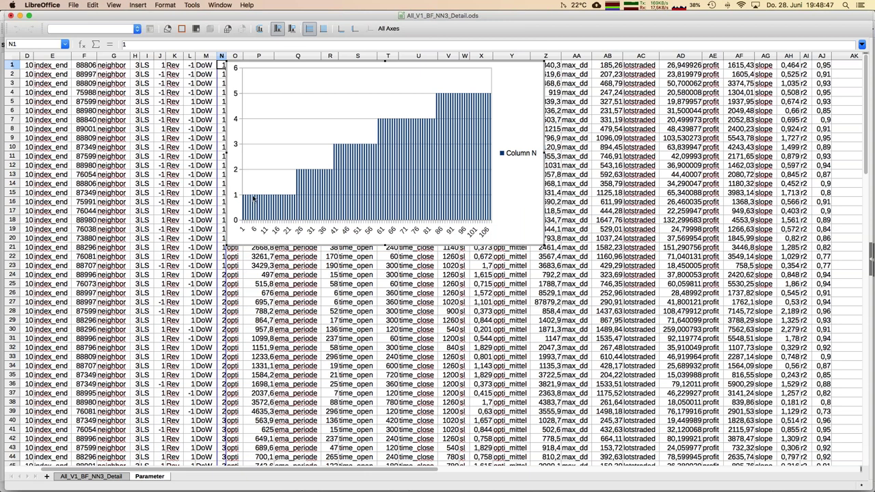
pyautogui.moveTo(296, 197)
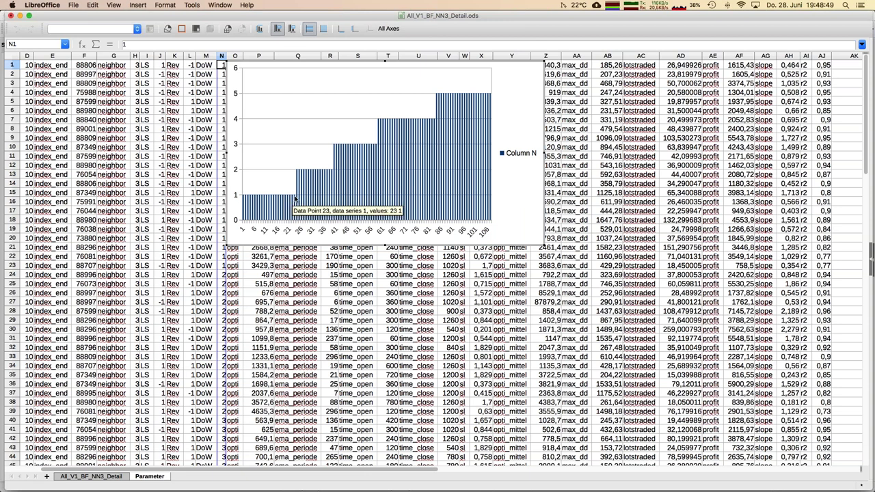
pyautogui.moveTo(450, 101)
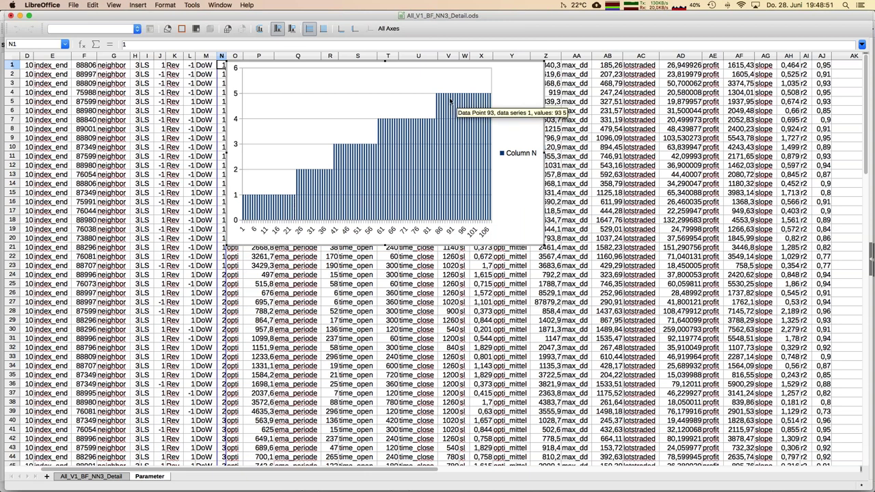
pyautogui.moveTo(256, 204)
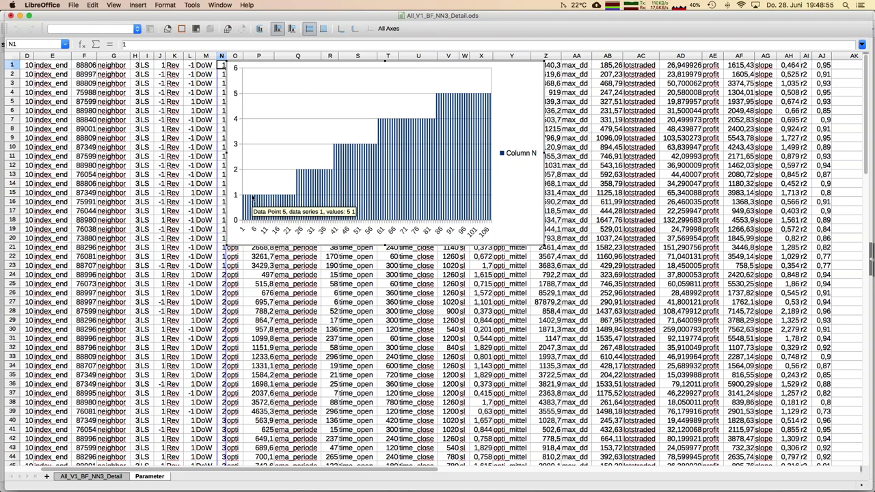
pyautogui.moveTo(312, 186)
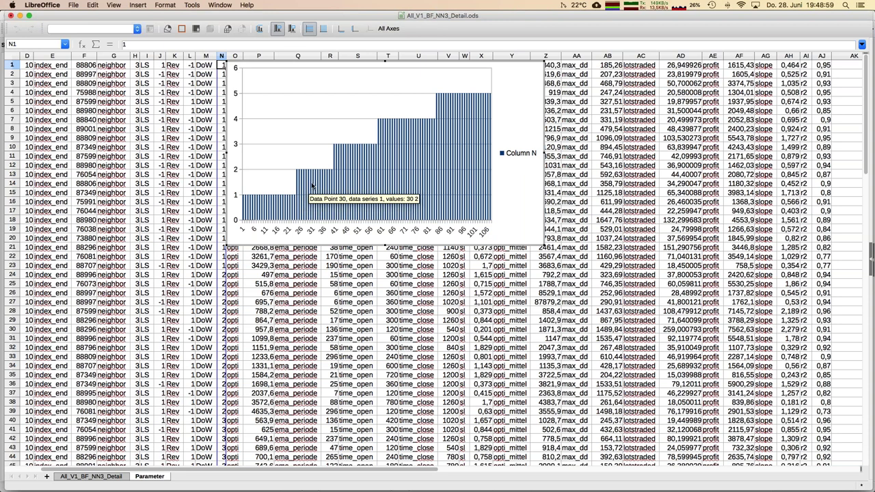
pyautogui.moveTo(363, 159)
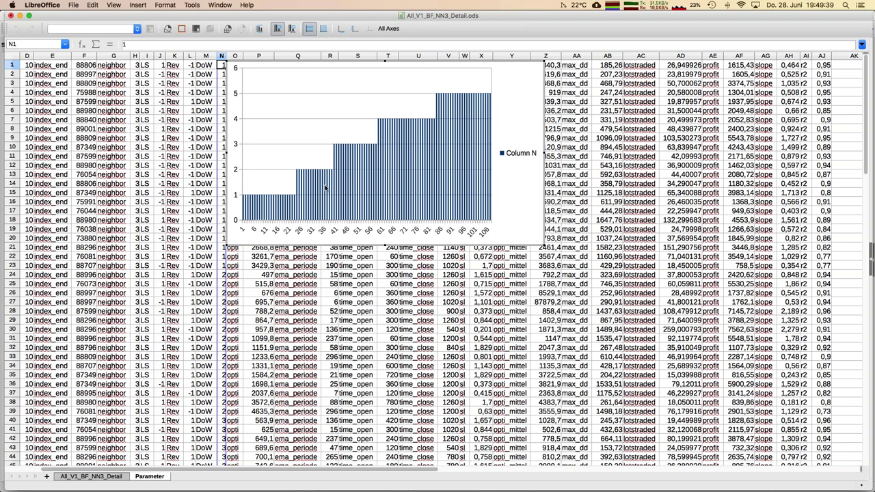
pyautogui.moveTo(351, 171)
pyautogui.moveTo(412, 138)
pyautogui.moveTo(458, 112)
pyautogui.moveTo(314, 193)
# Leave the chart and select row 28, the XAUUSD DoW2 strategy, to examine its parameters and results
pyautogui.click(613, 146)
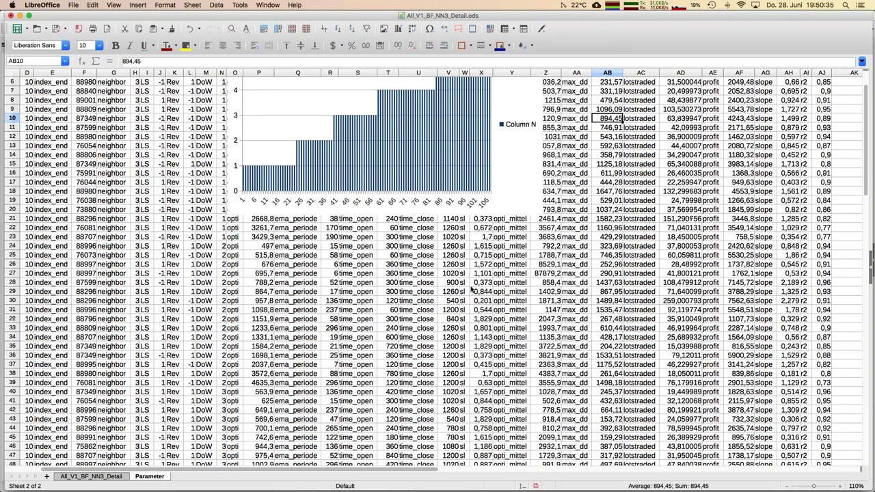
pyautogui.hscroll(-5, 470, 290)
pyautogui.scroll(-2, 471, 289)
pyautogui.scroll(-3, 471, 290)
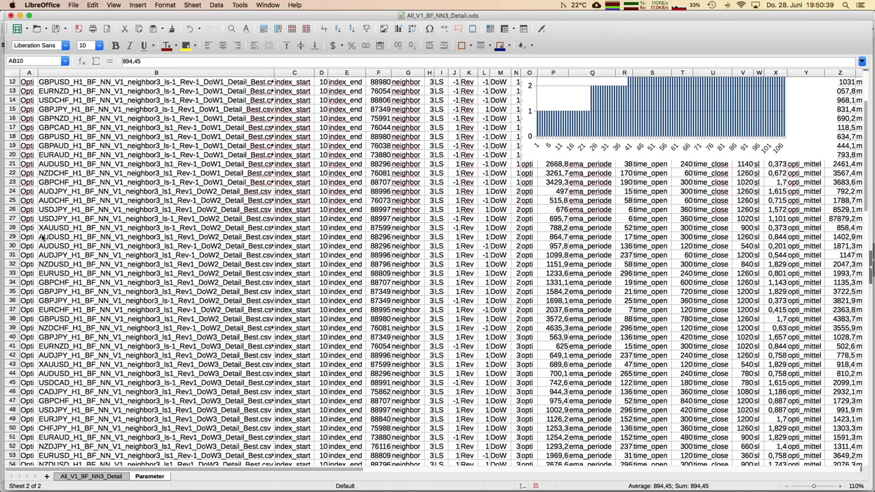
pyautogui.click(12, 227)
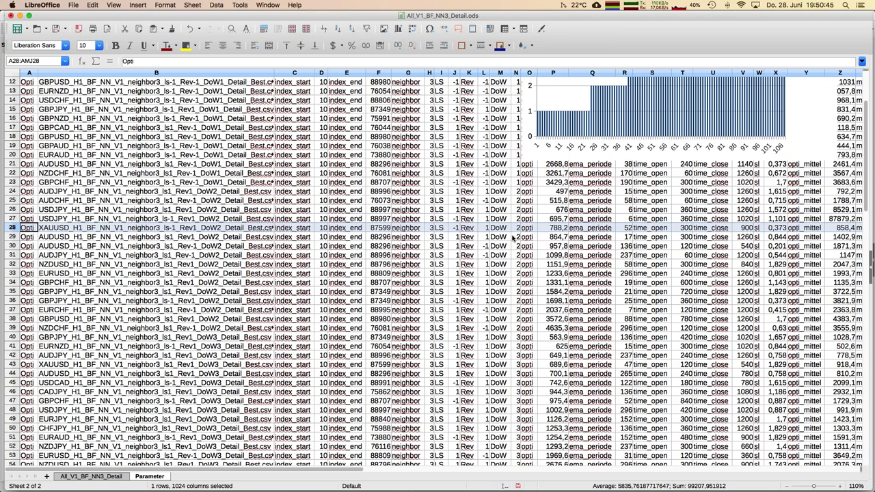
pyautogui.hscroll(1, 513, 237)
pyautogui.hscroll(1, 513, 237)
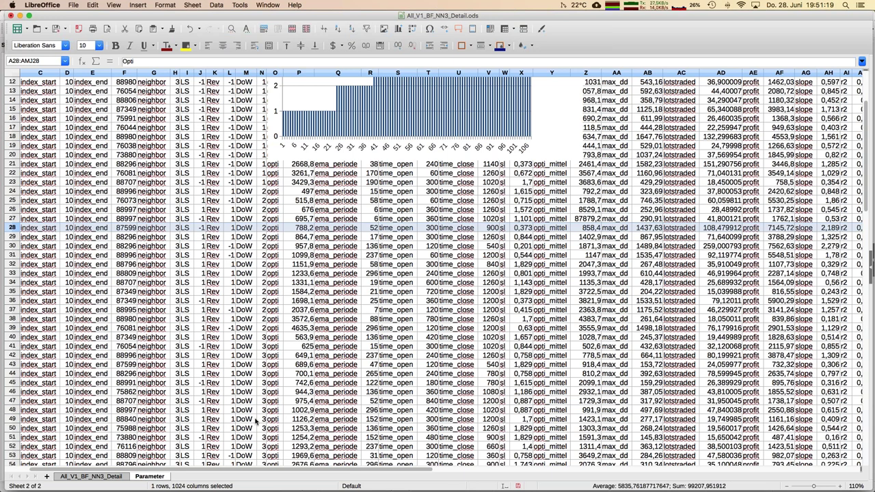
# Open the All_V1_BF_NN3_Detail sheet and select cell A5 above the portfolio equity chart
pyautogui.click(120, 478)
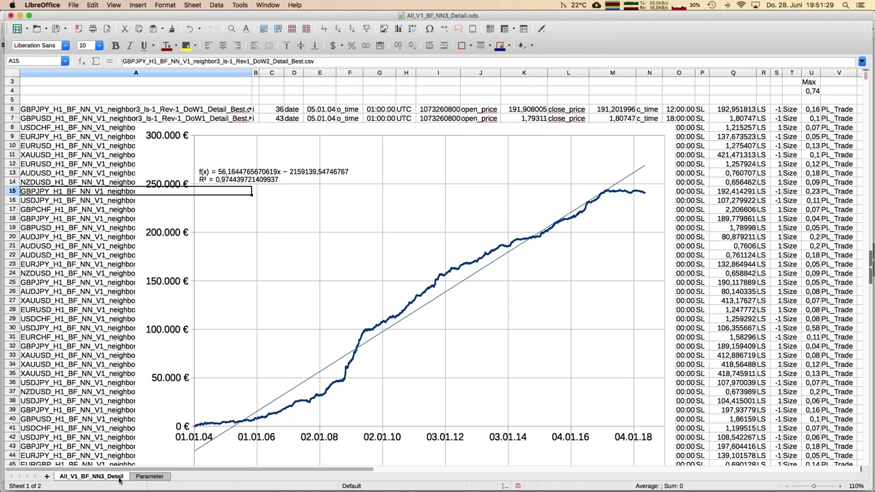
pyautogui.click(99, 103)
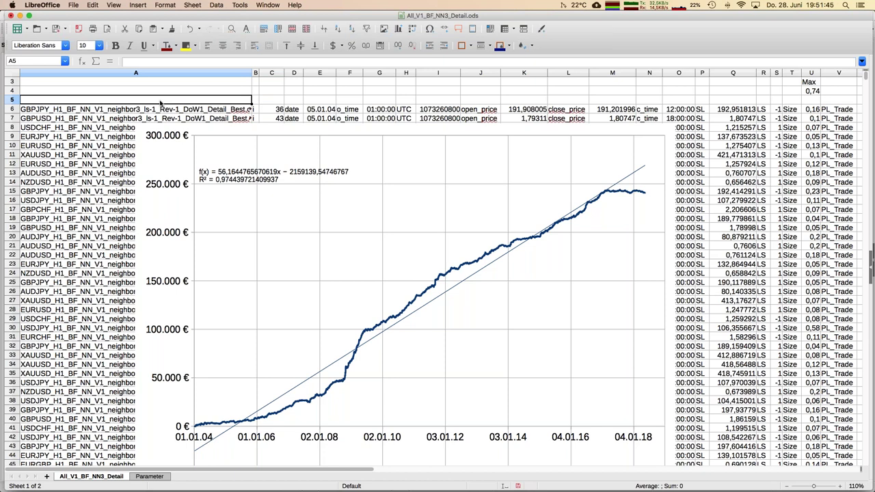
# Switch to the JFD_Brokers_Webinar_TimeToTrade_EN_20180628.odp presentation and advance past the portfolio equity slide to summary slide 10
pyautogui.click(274, 6)
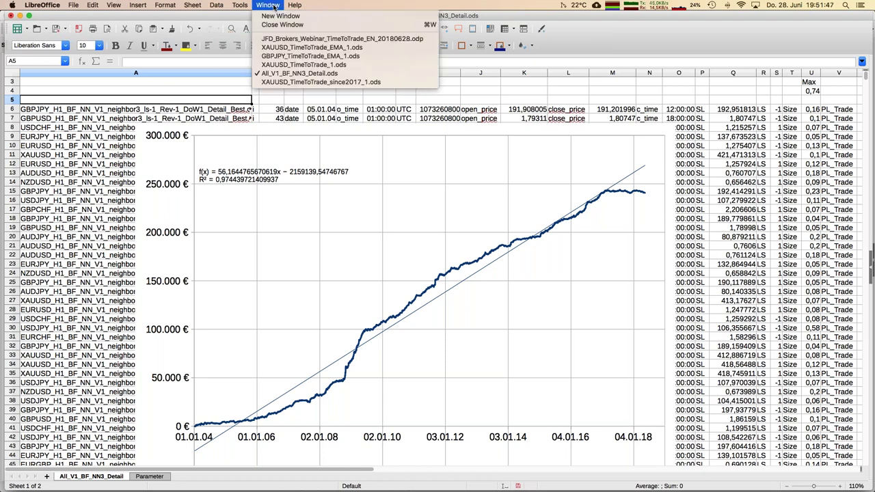
pyautogui.click(280, 39)
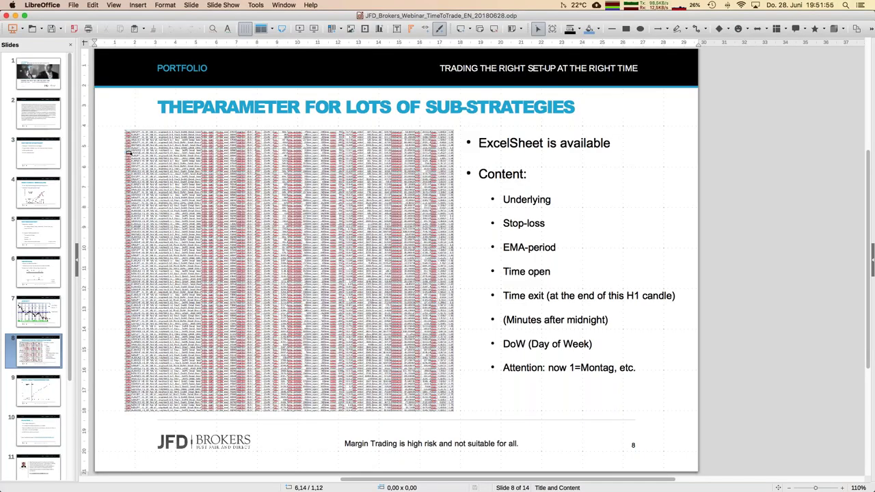
pyautogui.press('pagedown')
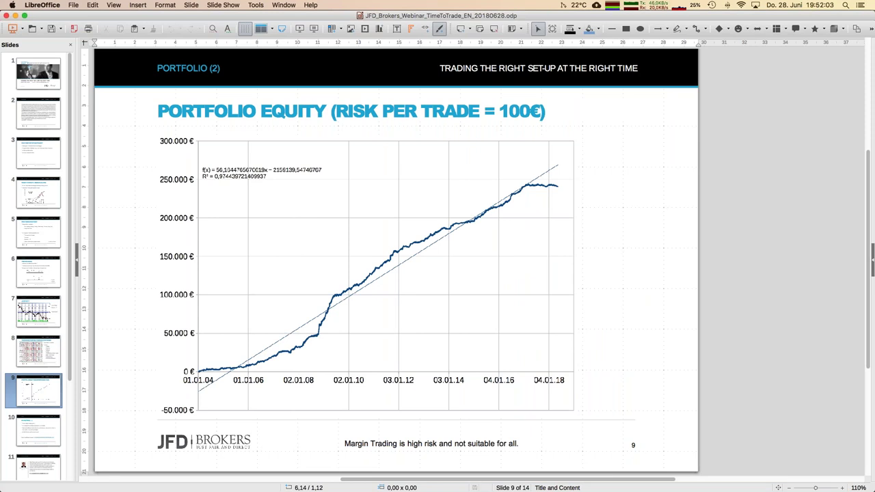
pyautogui.press('pagedown')
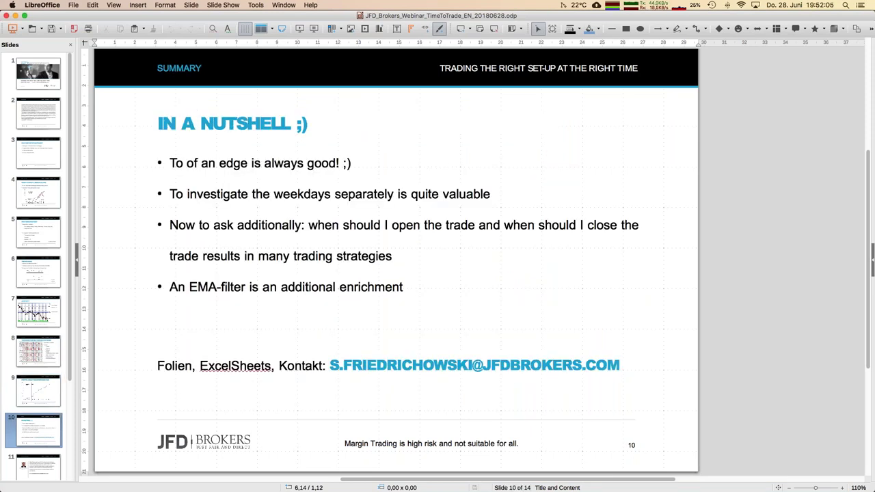